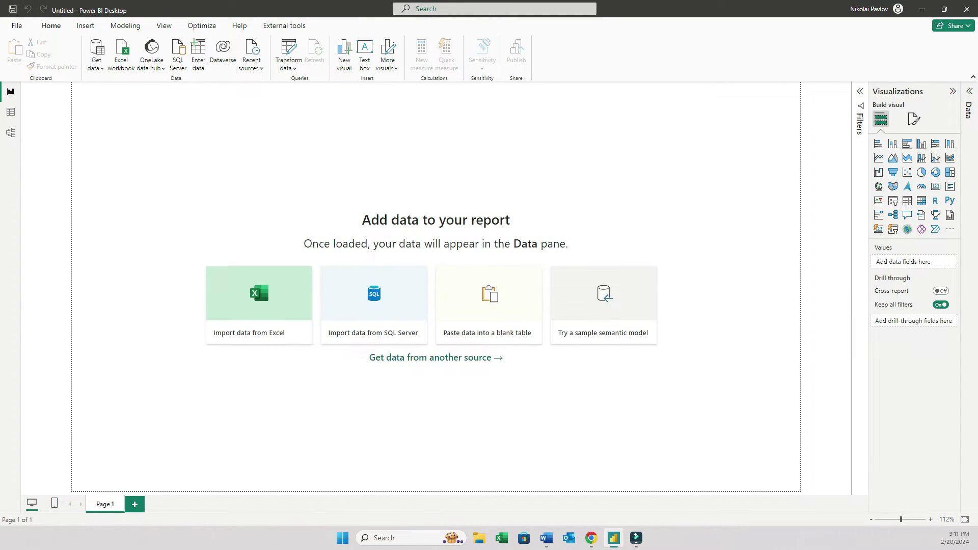
Choose the SharePoint folder connector from the full catalogue, then switch to the SharePoint library in Chrome
left_click(96, 56)
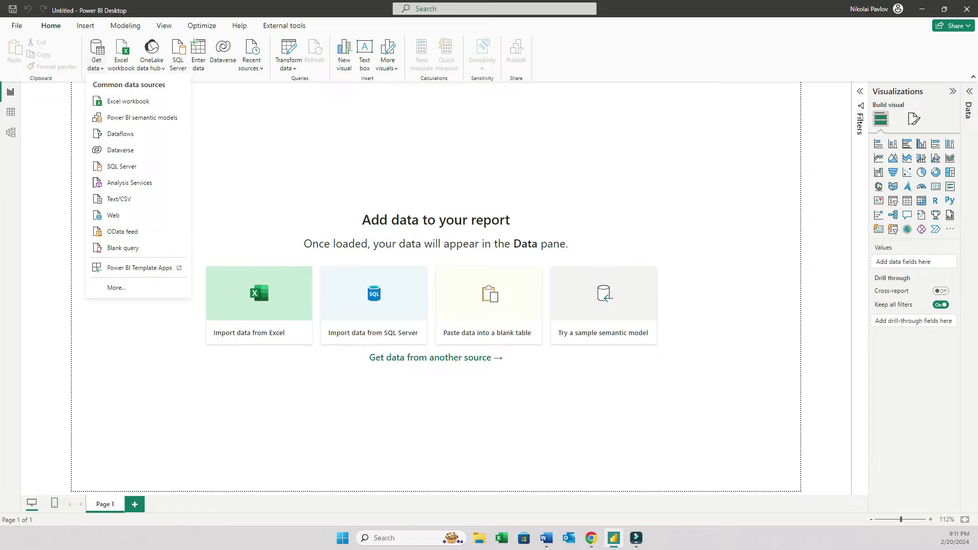
key("Escape")
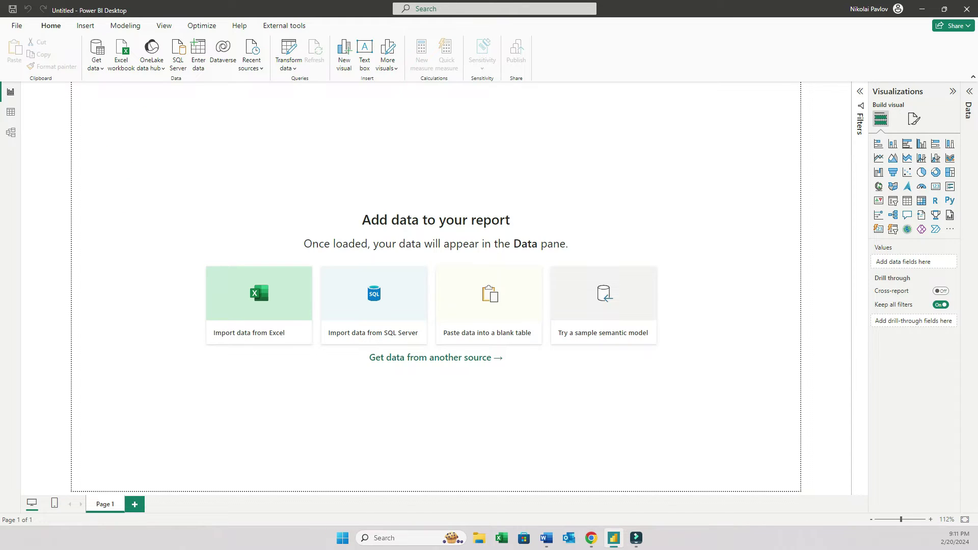
key("Return")
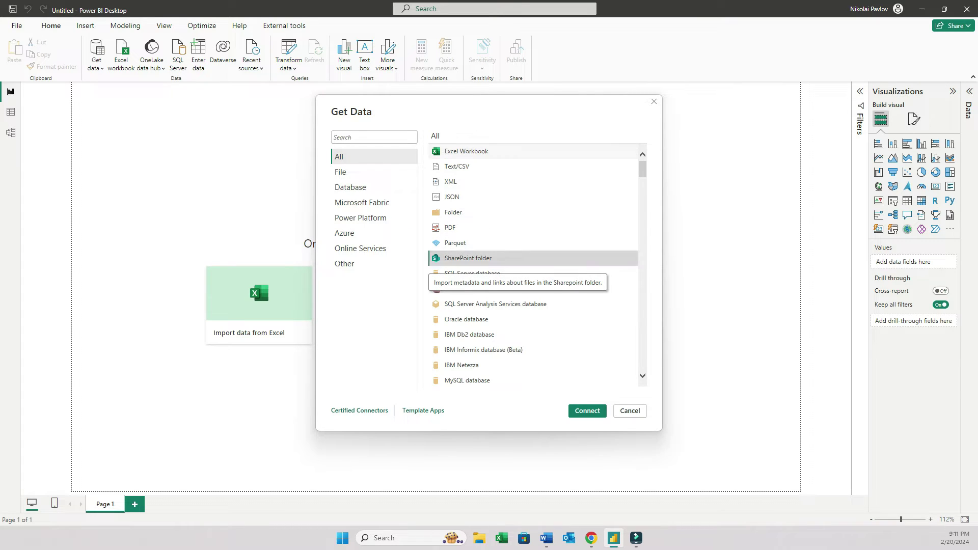
key("Escape")
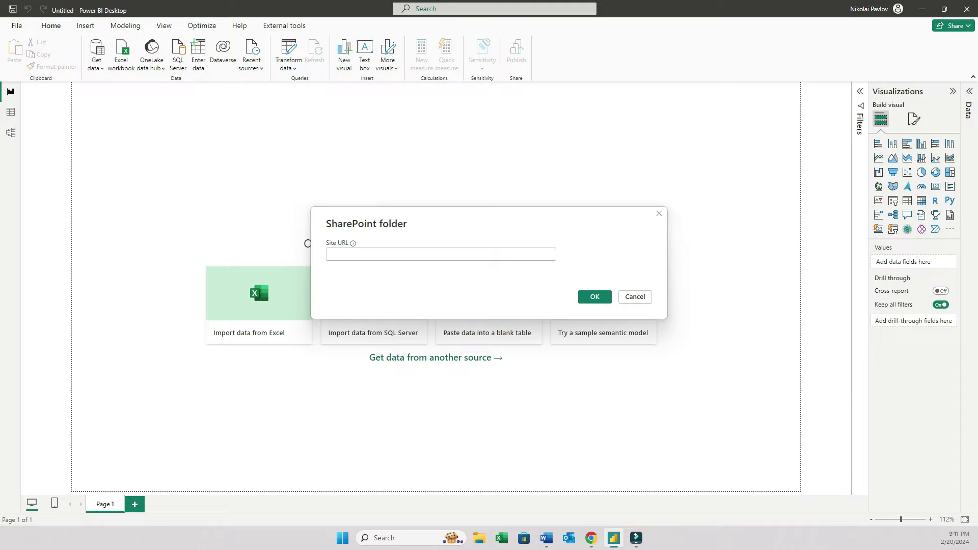
left_click(591, 538)
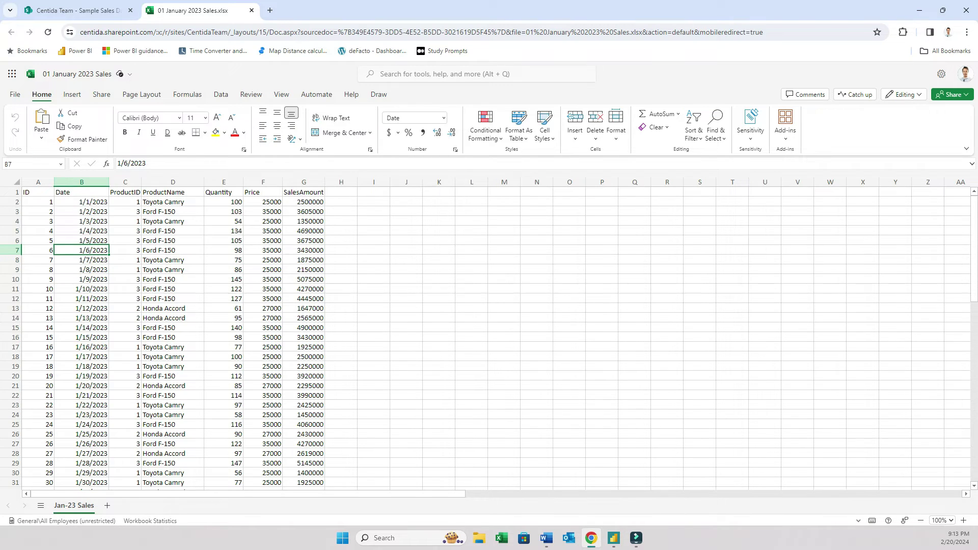
Go back from the January 2023 workbook preview to the Sample Sales Data library tab
left_click(76, 10)
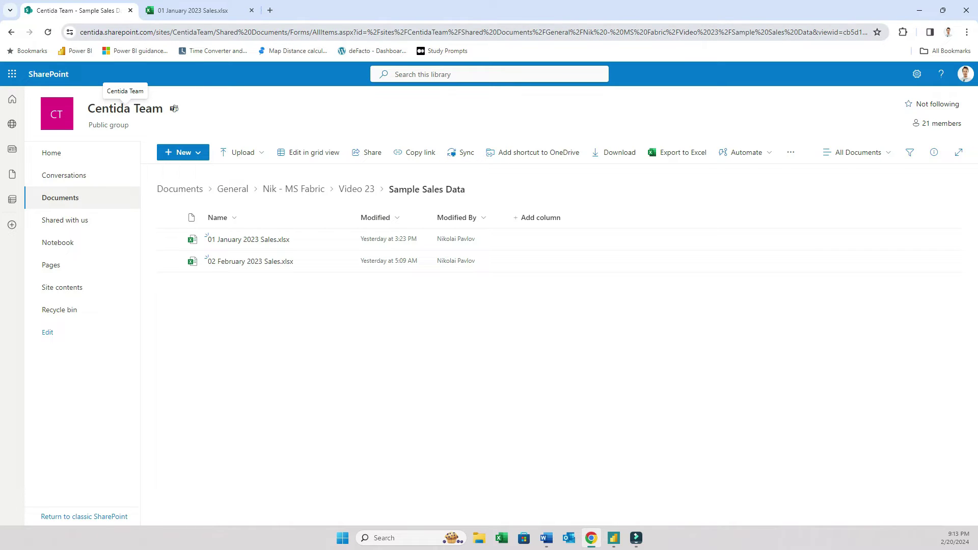
Copy the Centida Team site root address ending in /sites/CentidaTeam
key("ctrl+l")
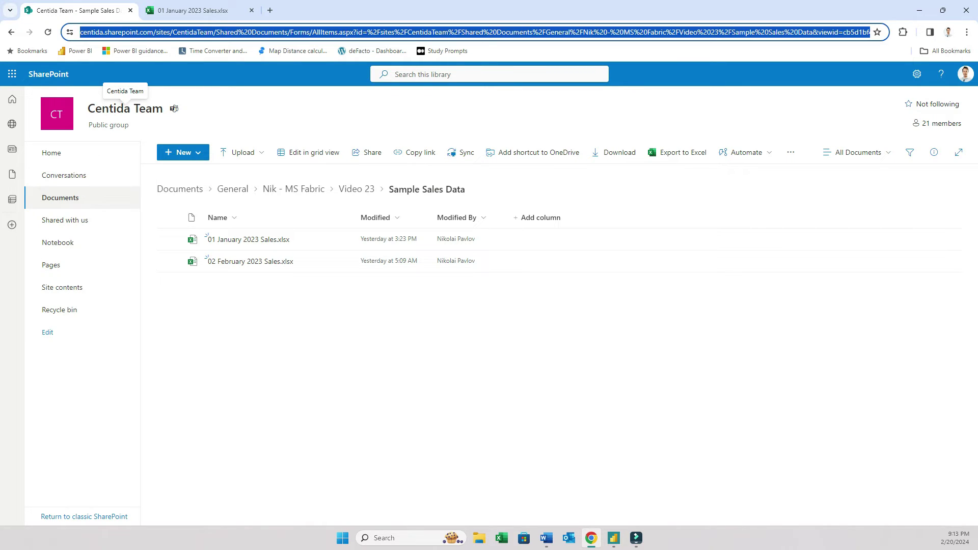
key("Home")
key("shift+Right")
key("shift+Right")
key("shift+Right")
key("shift+Right")
key("shift+Right")
key("shift+Right")
key("shift+Right")
key("shift+Right")
key("shift+Right")
key("shift+Right")
key("shift+Right")
key("shift+Right")
key("shift+Right")
key("shift+Right")
key("shift+Right")
key("shift+Right")
key("shift+Right")
key("shift+Right")
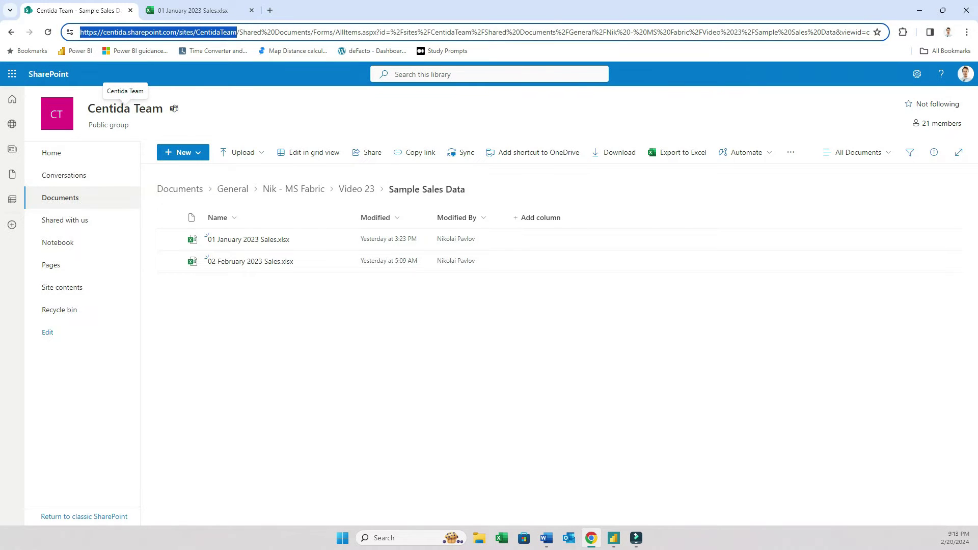
left_click(51, 153)
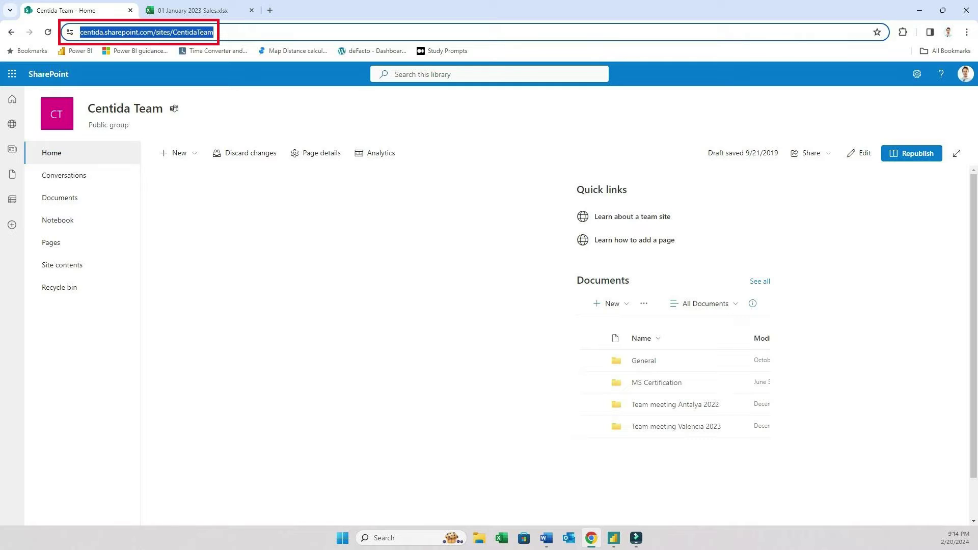
key("ctrl+c")
Paste the address as the SharePoint folder Site URL in Power BI and connect
key("alt+Tab")
key("ctrl+v")
key("Return")
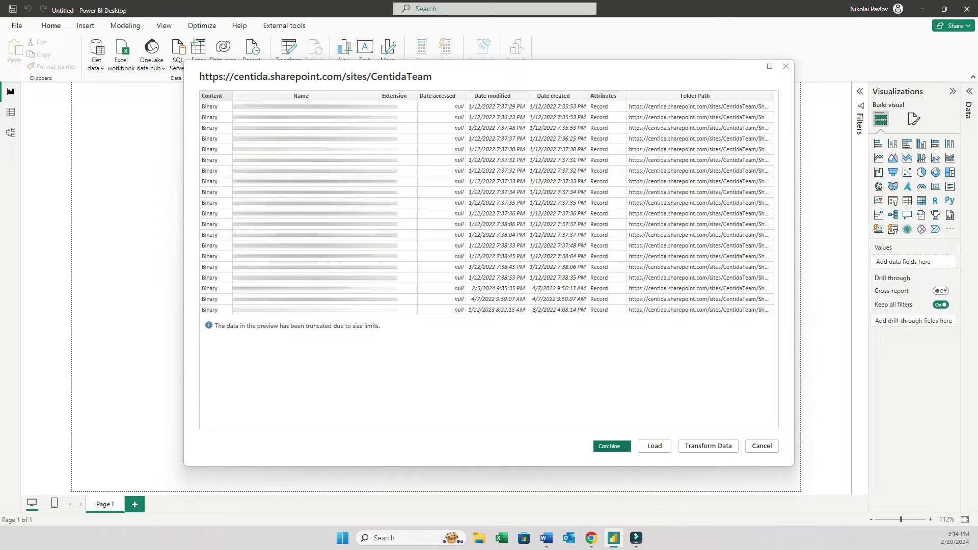
Send the team site's file list from the navigator to Power Query Editor with Transform Data
left_click(708, 446)
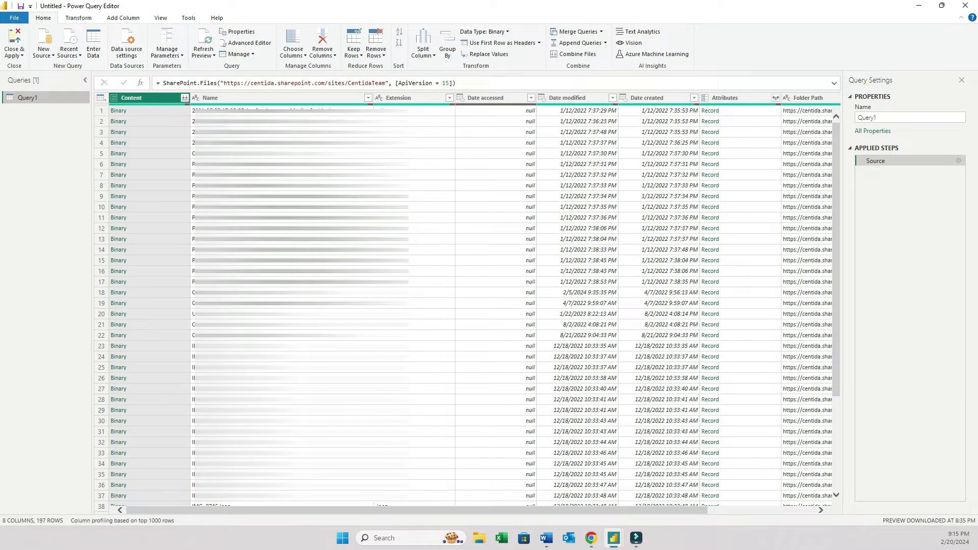
Replace SharePoint.Files with SharePoint.Contents in the Query1 source formula
left_click(202, 83)
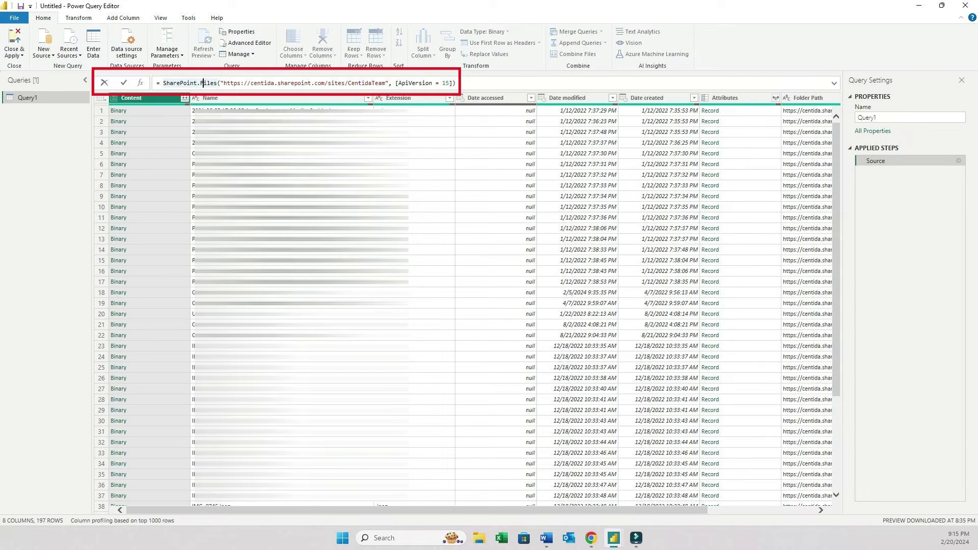
key("Delete")
key("Delete")
key("Delete")
key("Delete")
key("Delete")
type("Content")
key("BackSpace")
key("BackSpace")
key("BackSpace")
key("BackSpace")
key("BackSpace")
key("BackSpace")
key("BackSpace")
key("BackSpace")
type(".Contents")
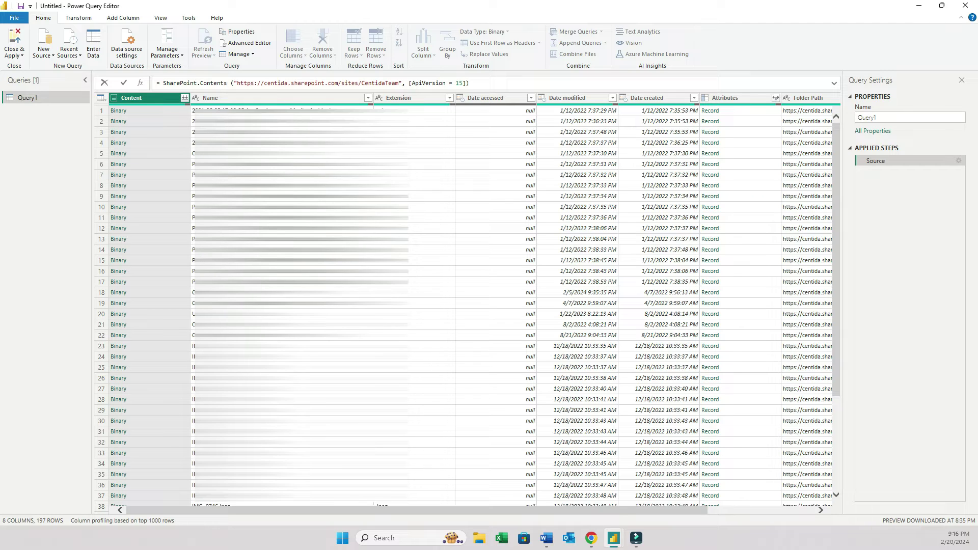
key("End")
key("Return")
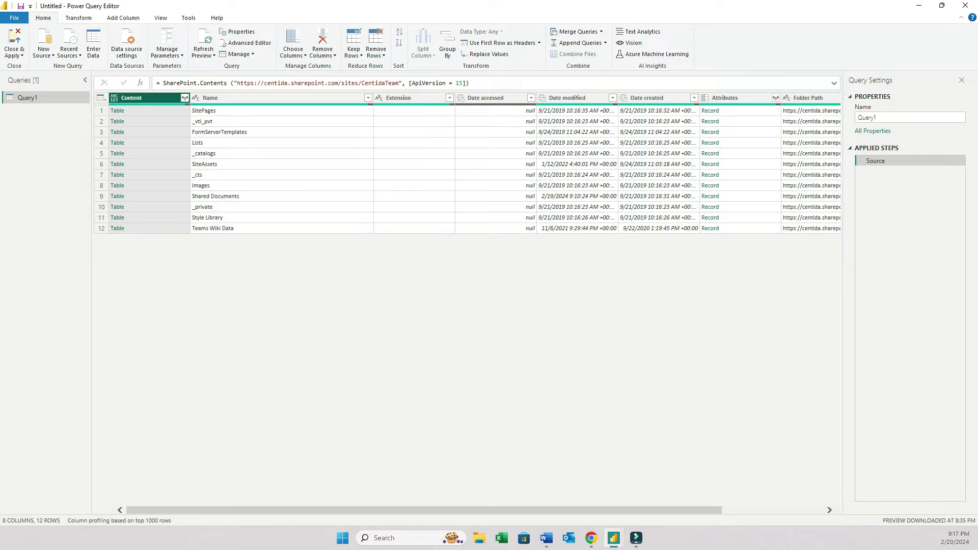
Drill from the Shared Documents table into the Sample Sales Data folder
left_click(148, 196)
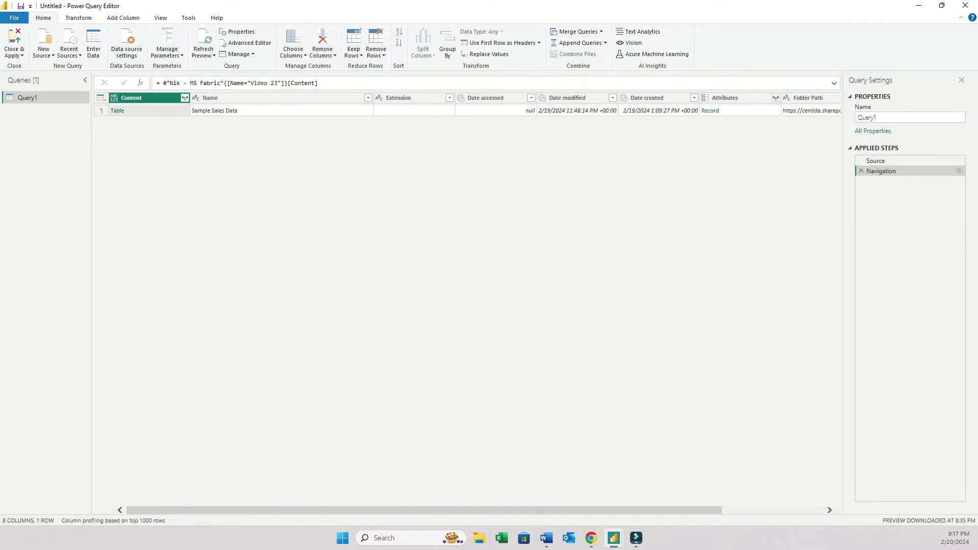
left_click(117, 111)
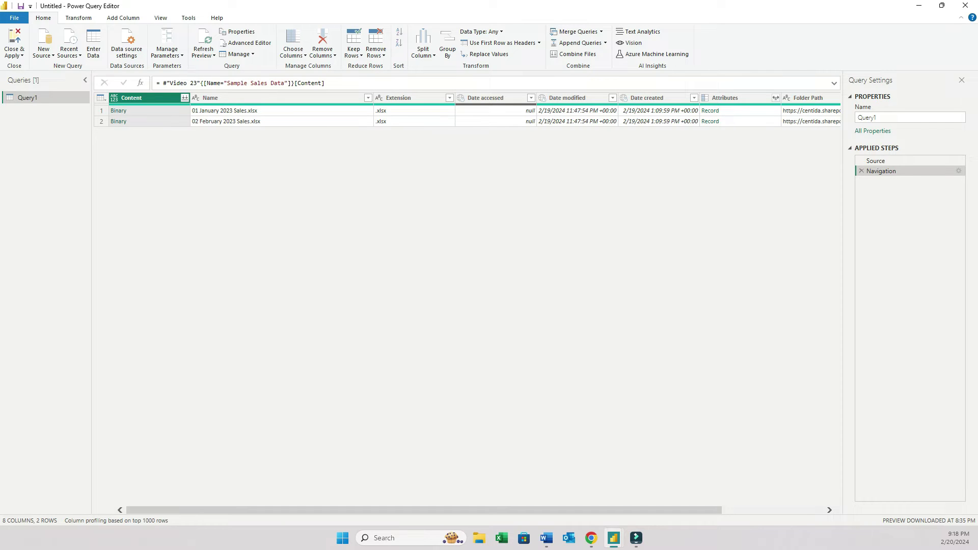
Remove every column except Content
right_click(147, 98)
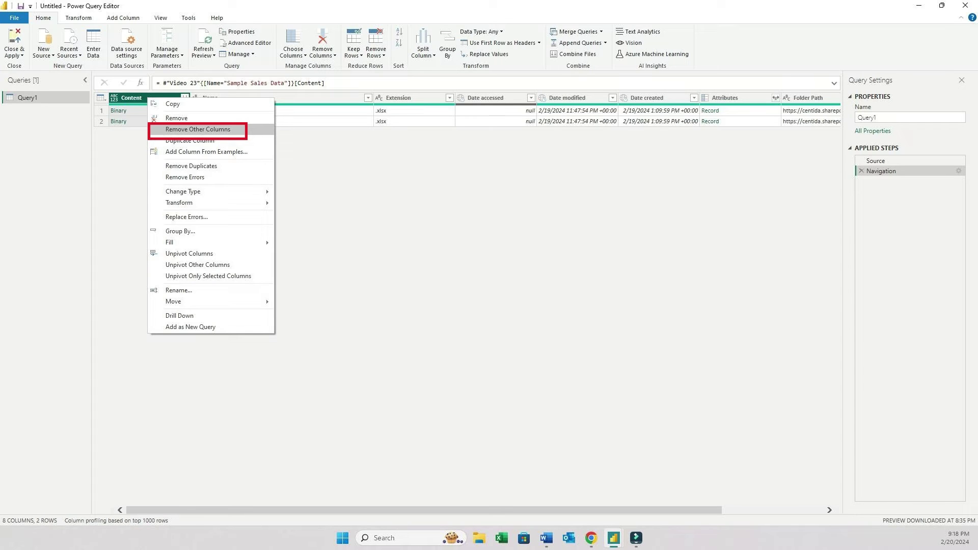
left_click(197, 129)
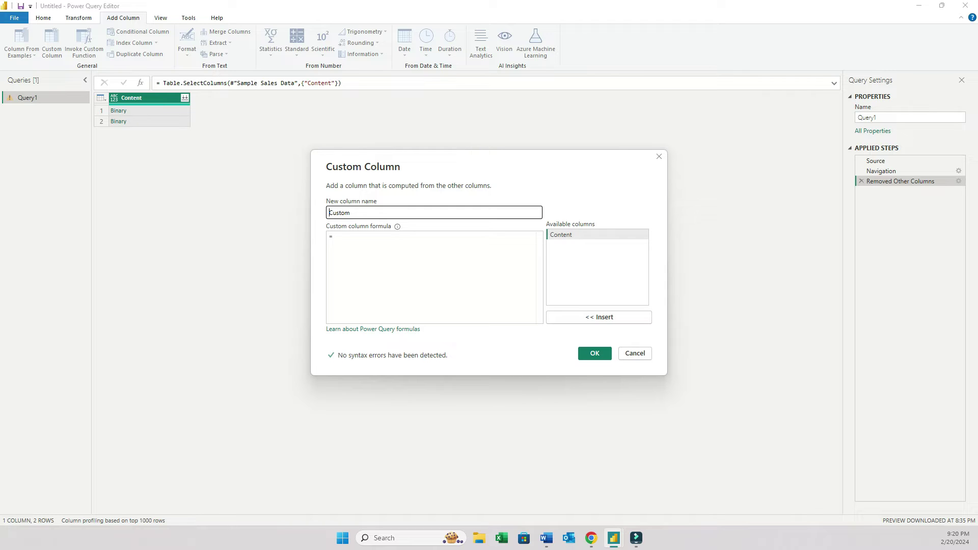
Add a custom column 'Combined Sales 2023' with formula Excel.Workbook([Content])
type("C")
type("om")
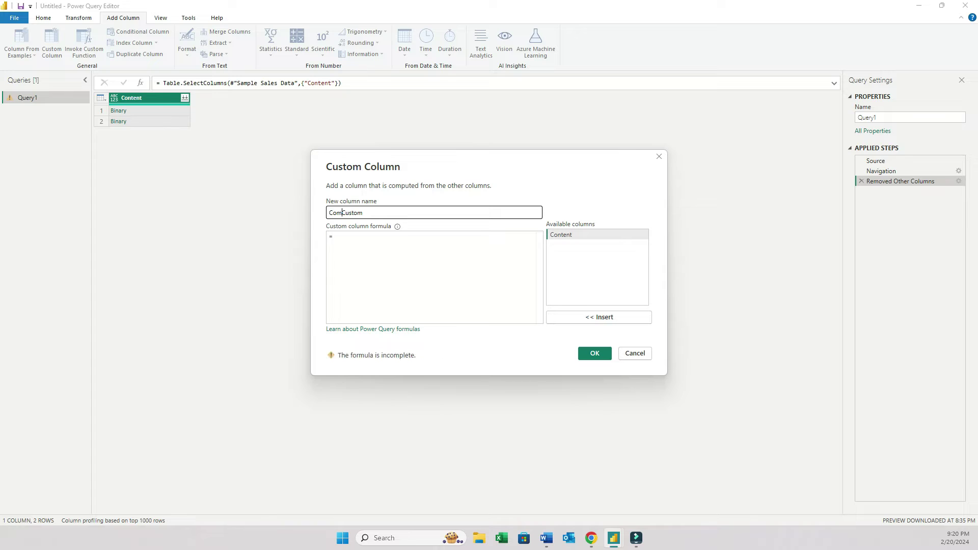
key("ctrl+a")
key("BackSpace")
type("Combined Sales 2023")
key("Tab")
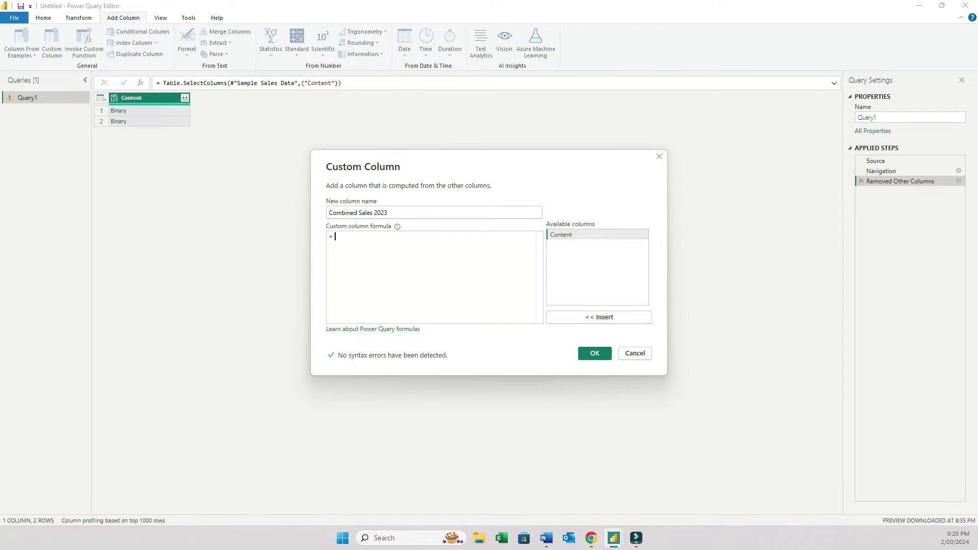
type("Excel")
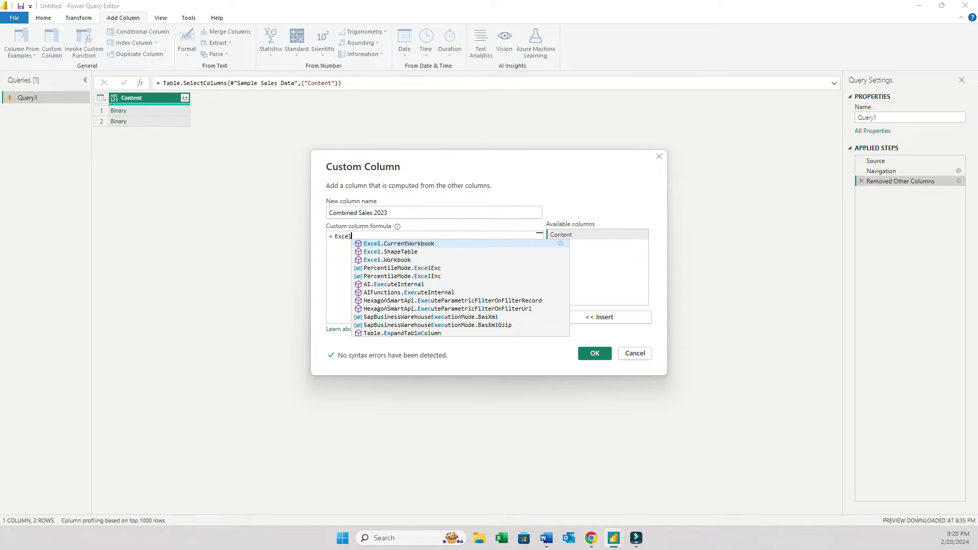
type(".Wo")
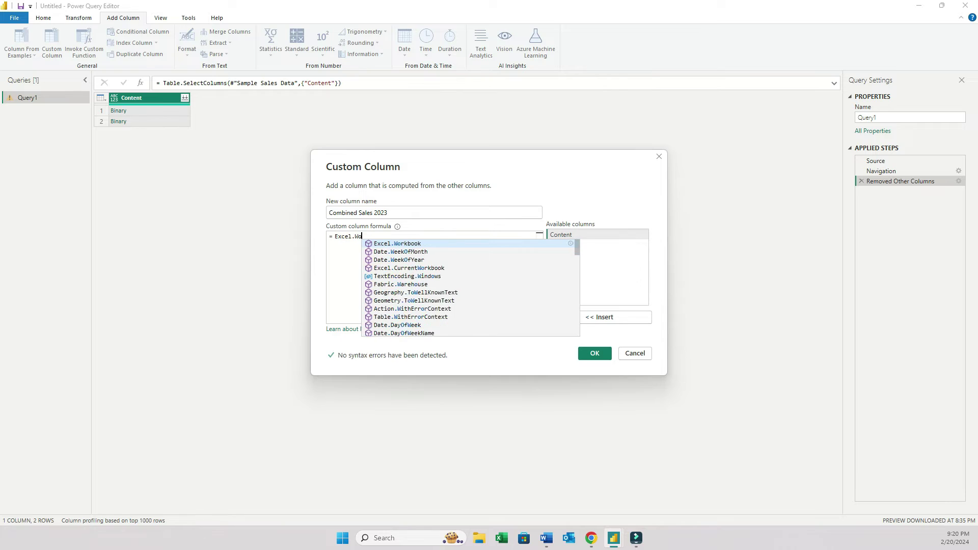
type("rkbook(conte")
key("Tab")
type(")")
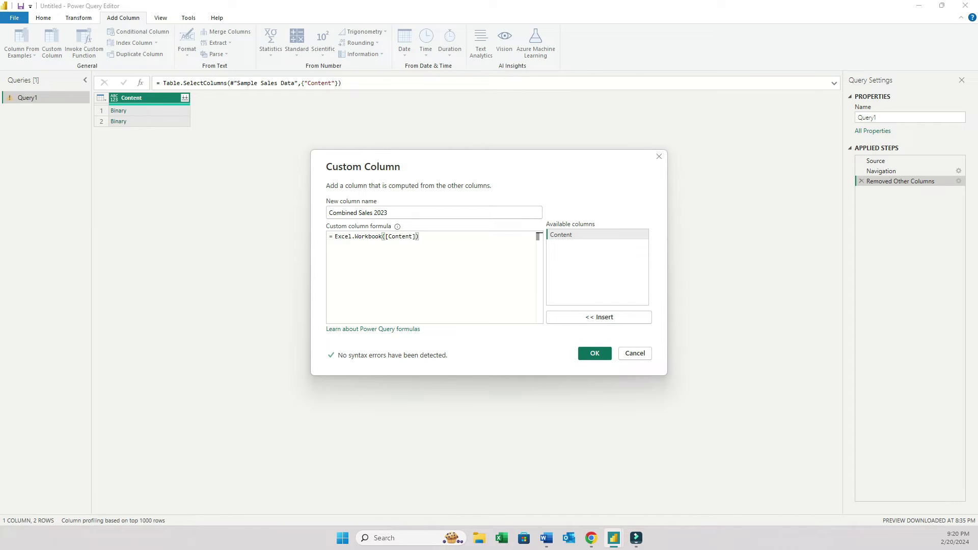
left_click(594, 353)
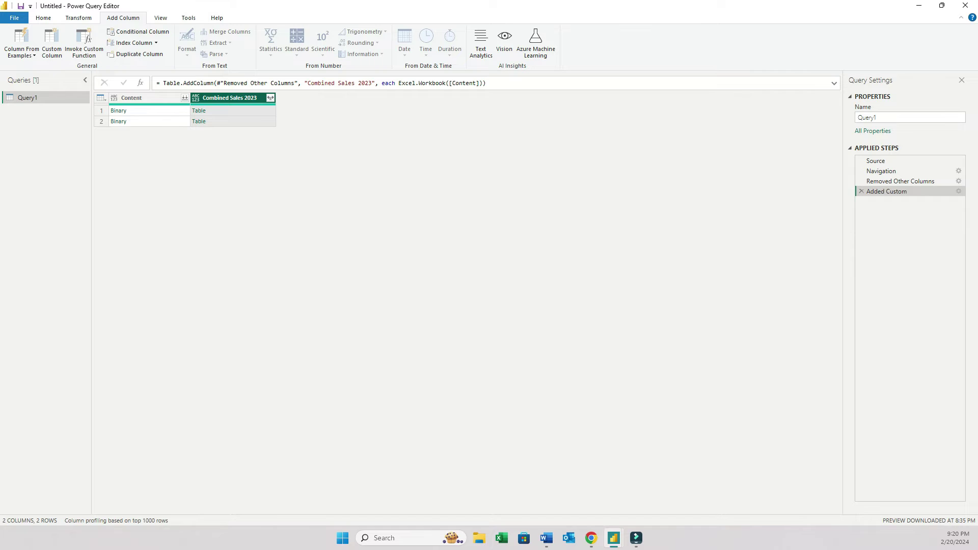
Remove the Content column and open the Combined Sales 2023 expand options
key("Left")
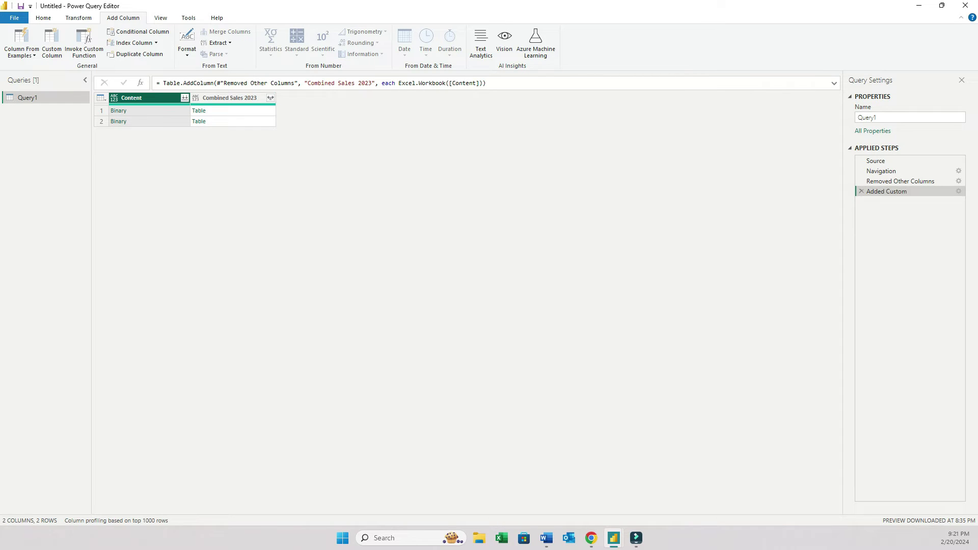
left_click(270, 97)
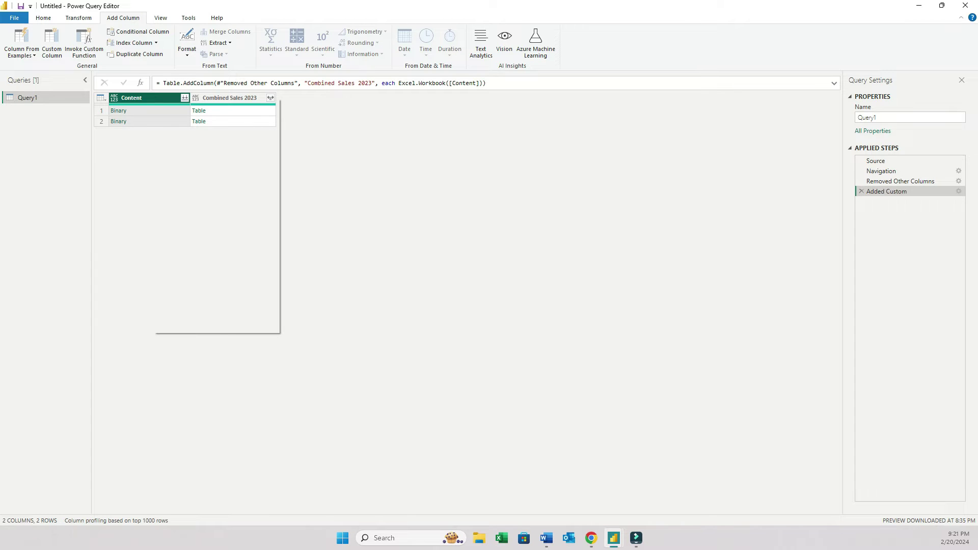
left_click(176, 117)
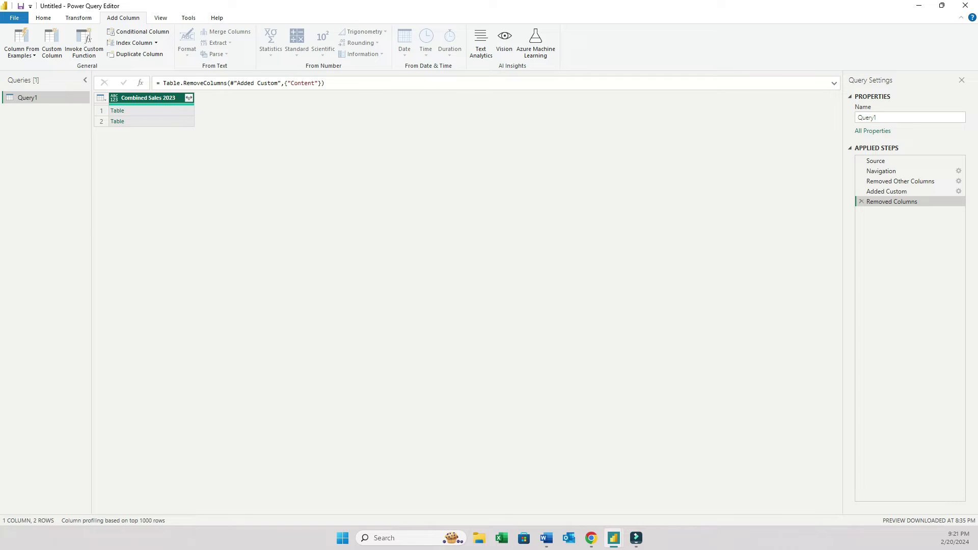
left_click(188, 97)
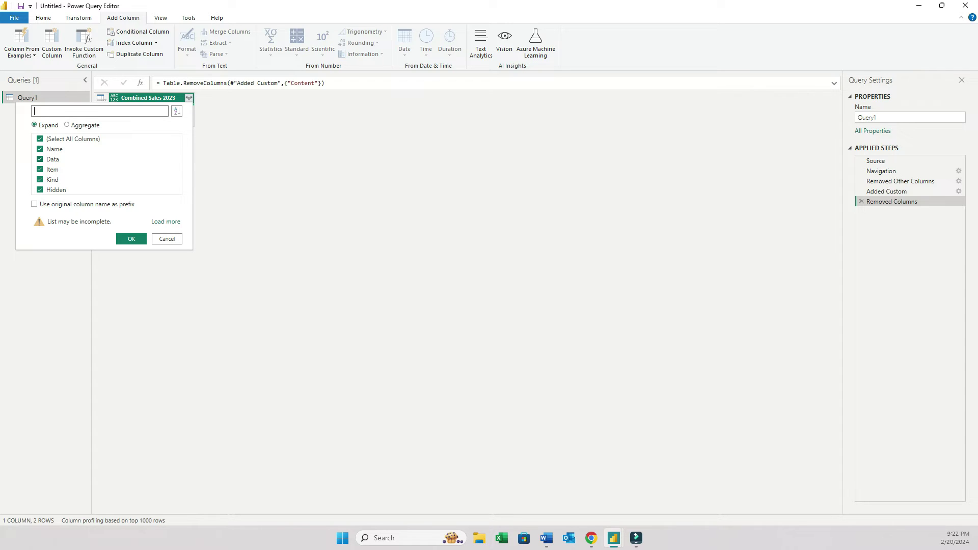
Expand Combined Sales 2023 to only its Data field, then expand Data into Column1–Column7
left_click(39, 139)
left_click(40, 159)
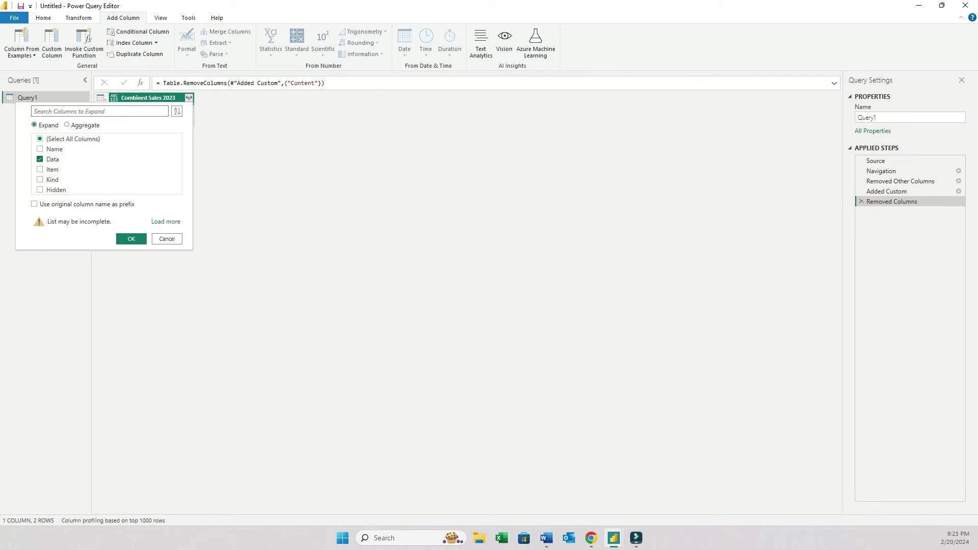
left_click(131, 238)
left_click(185, 98)
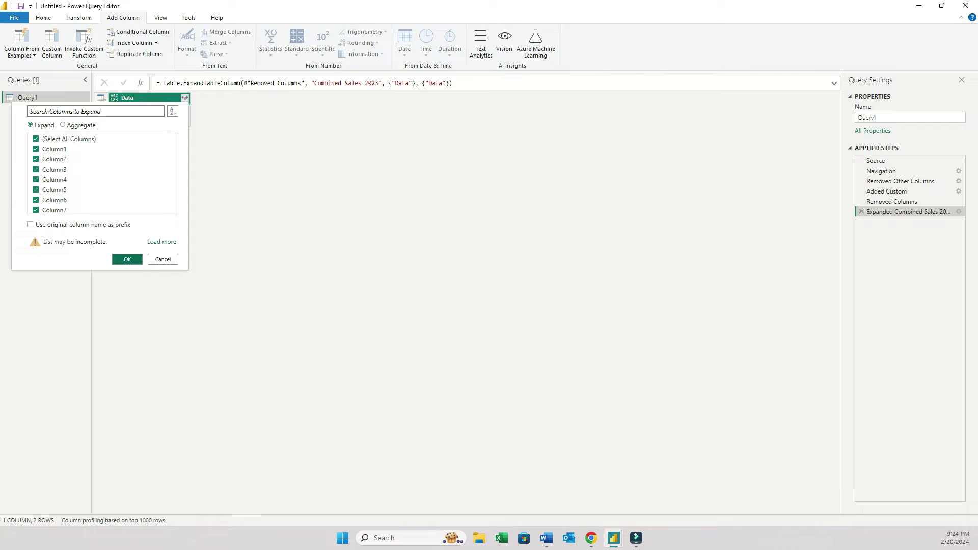
left_click(127, 259)
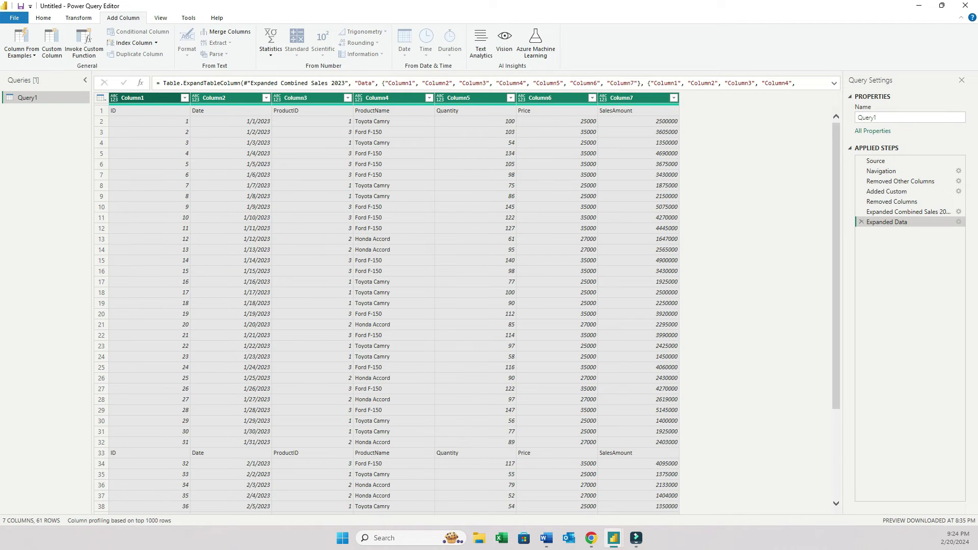
left_click(230, 122)
scroll(385, 279, "down", 10)
scroll(386, 280, "up", 10)
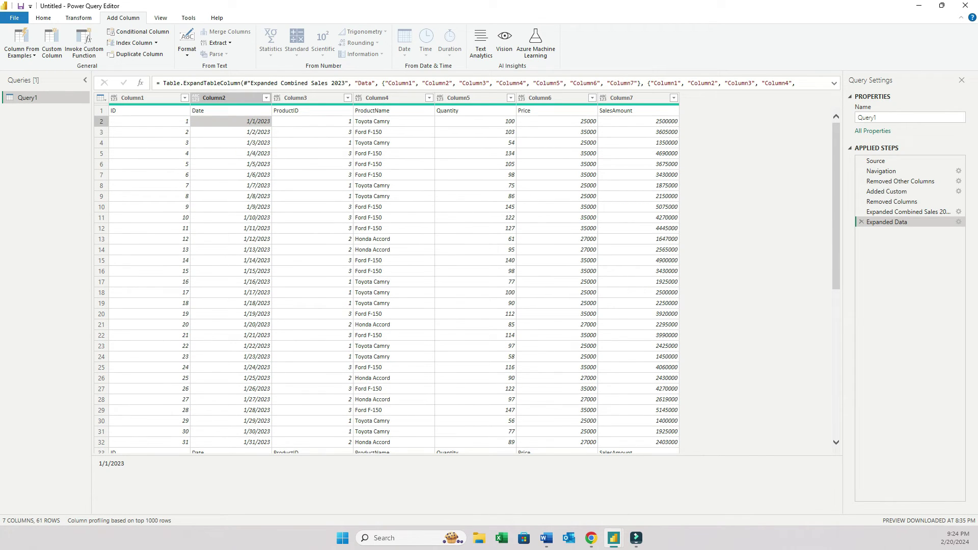
key("Right")
key("Right")
key("Down")
key("Down")
key("Down")
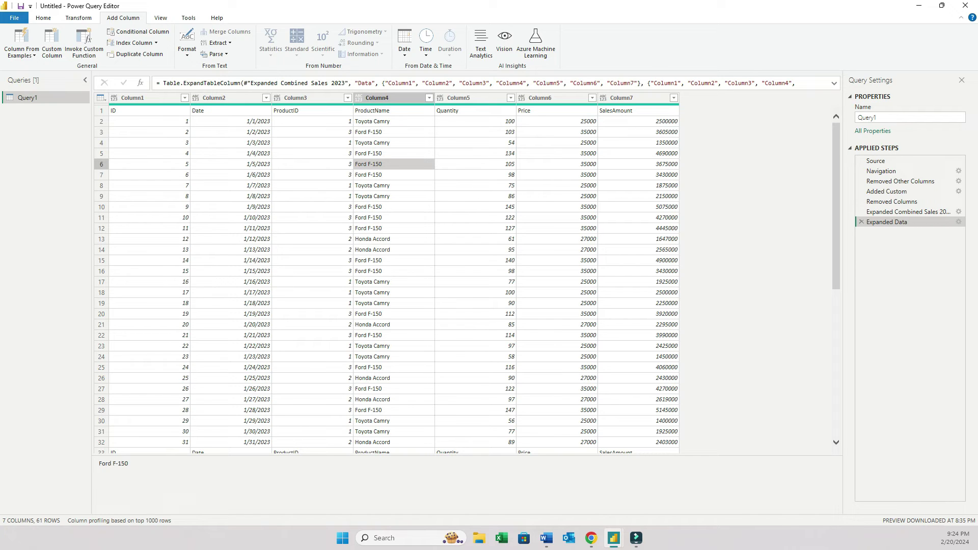
Promote the first row to headers (ID, Date, ProductID, ProductName, Quantity, Price, SalesAmount) and find the repeated header row
key("Left")
key("Left")
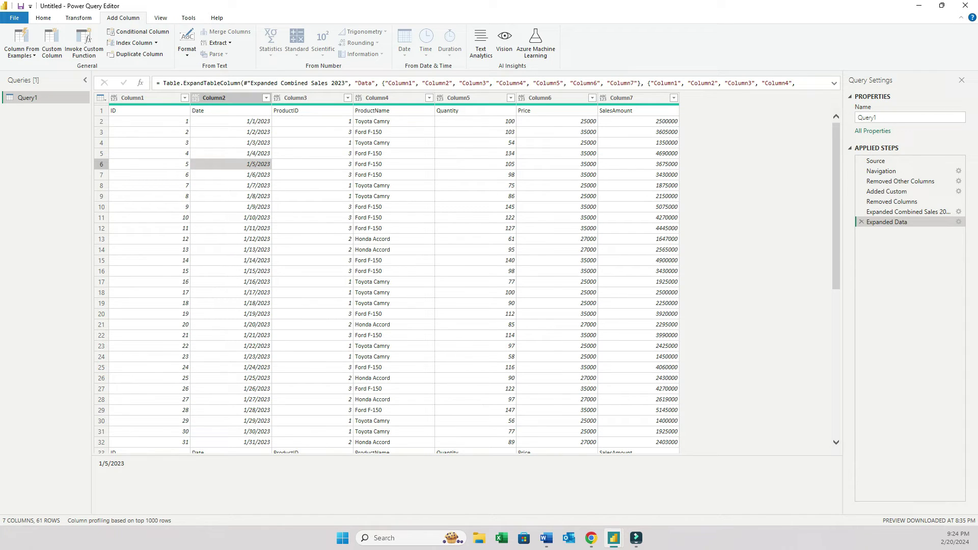
key("alt+h")
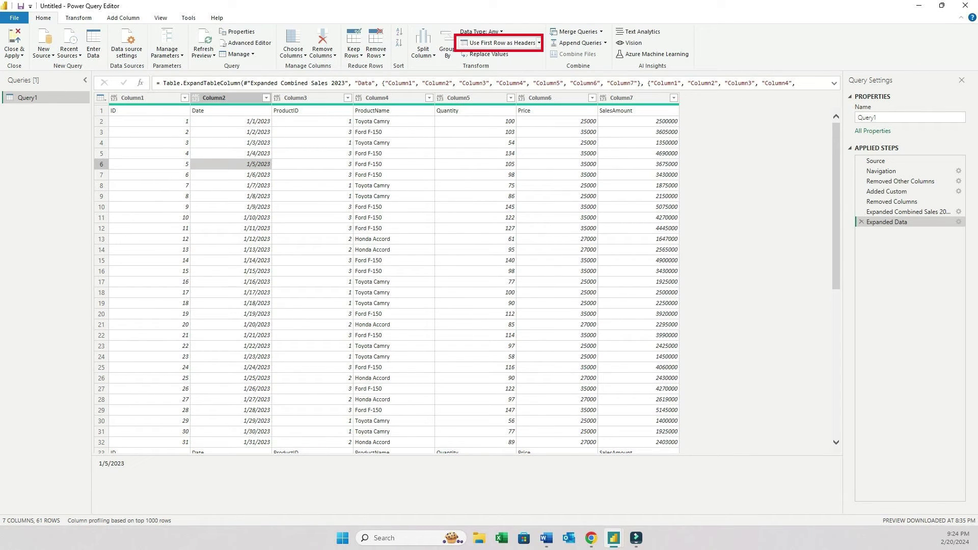
key("u")
key("f")
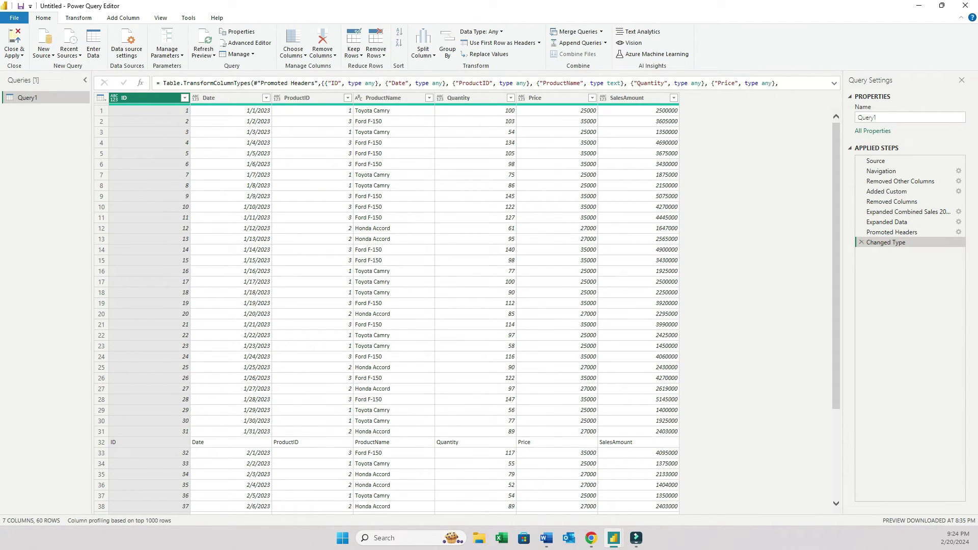
left_click(148, 442)
scroll(387, 305, "down", 3)
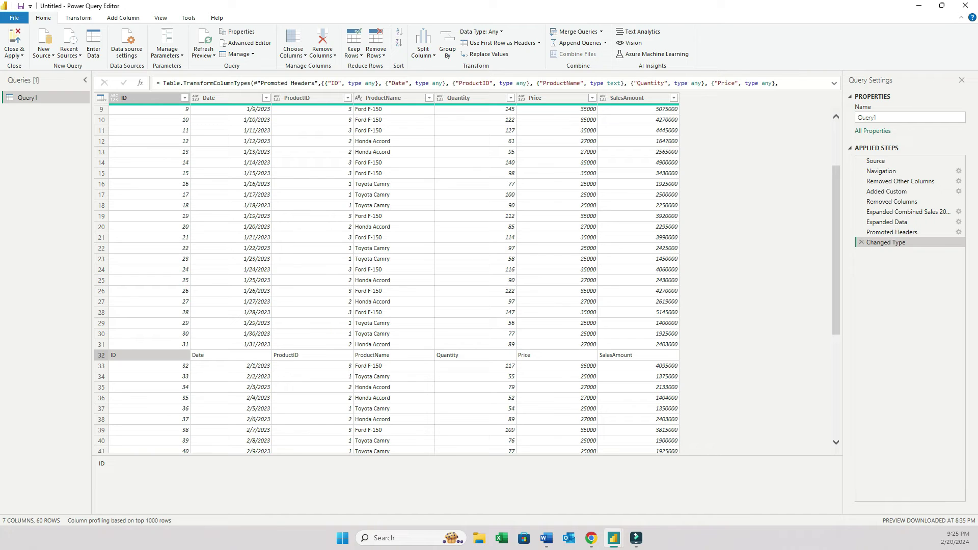
Filter the ID column to exclude the repeated 'ID' header value, leaving 59 sales rows
left_click(185, 98)
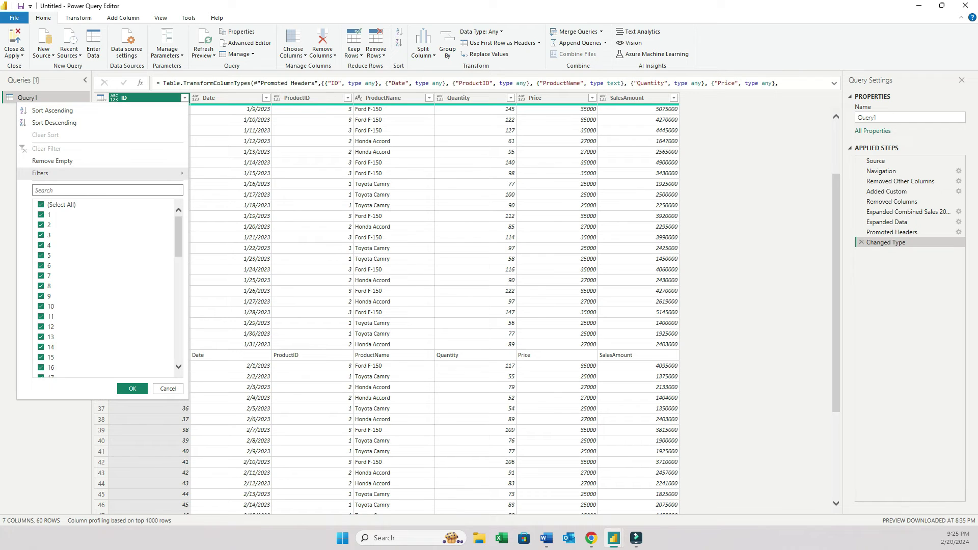
key("End")
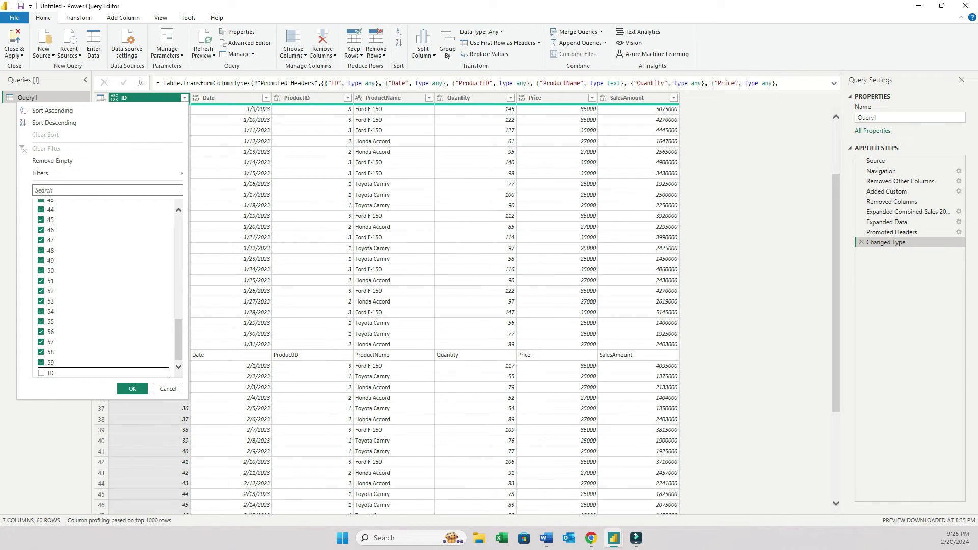
left_click(132, 389)
scroll(388, 306, "down", 5)
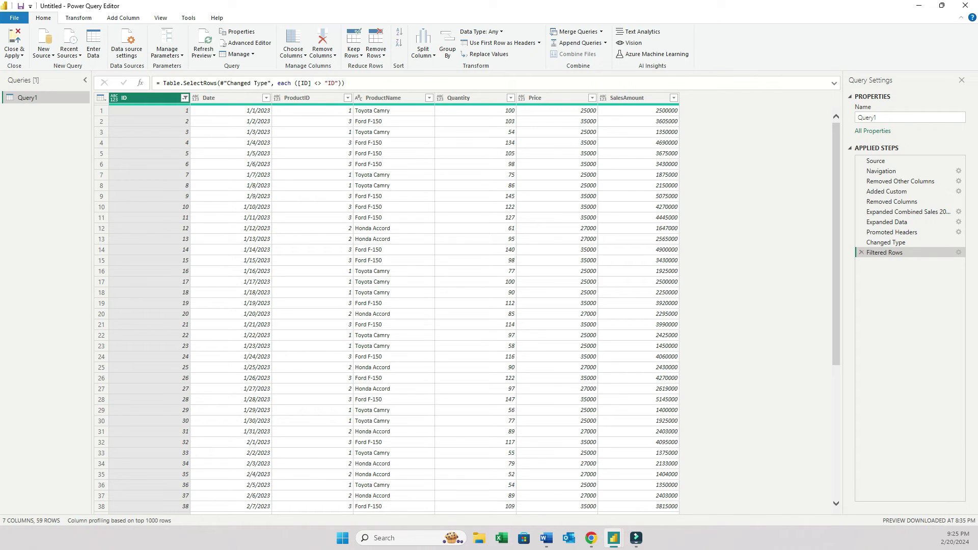
Type Quantity as a whole number, Price and SalesAmount as decimal numbers, and Date as a date
left_click(468, 97)
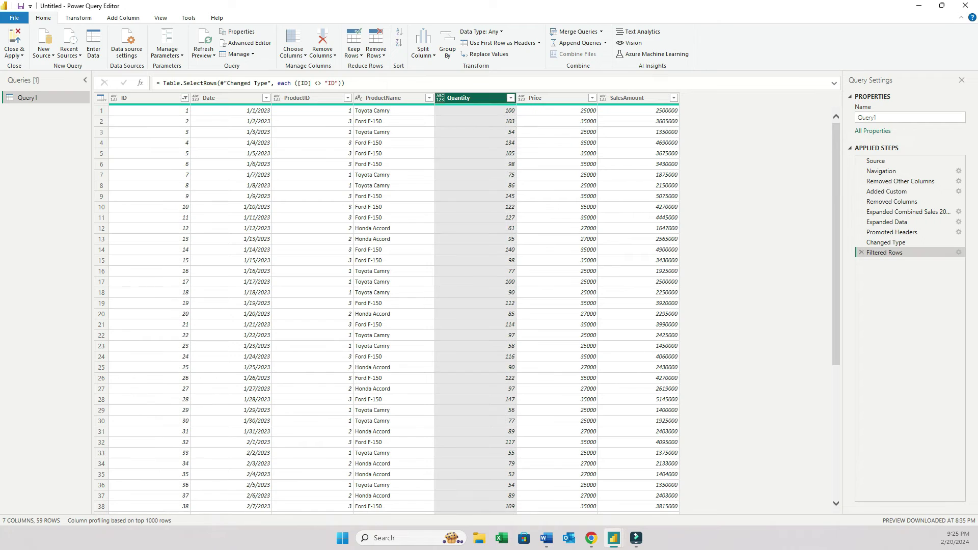
left_click(439, 97)
key("Escape")
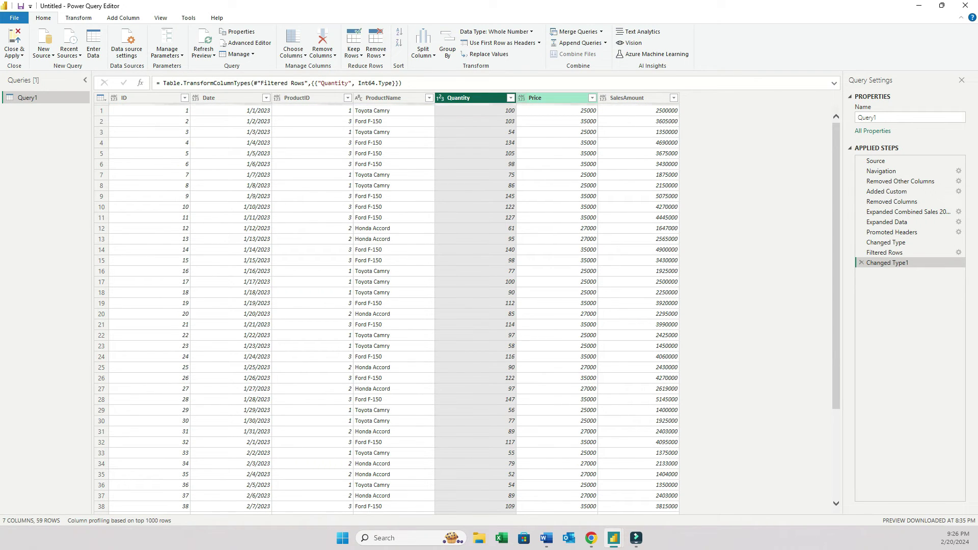
left_click(521, 98)
left_click(545, 107)
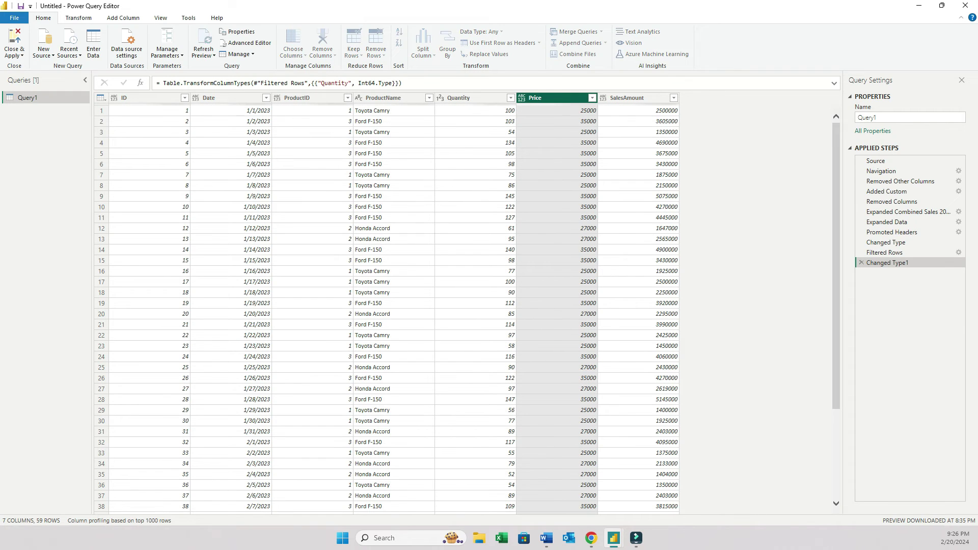
left_click(603, 98)
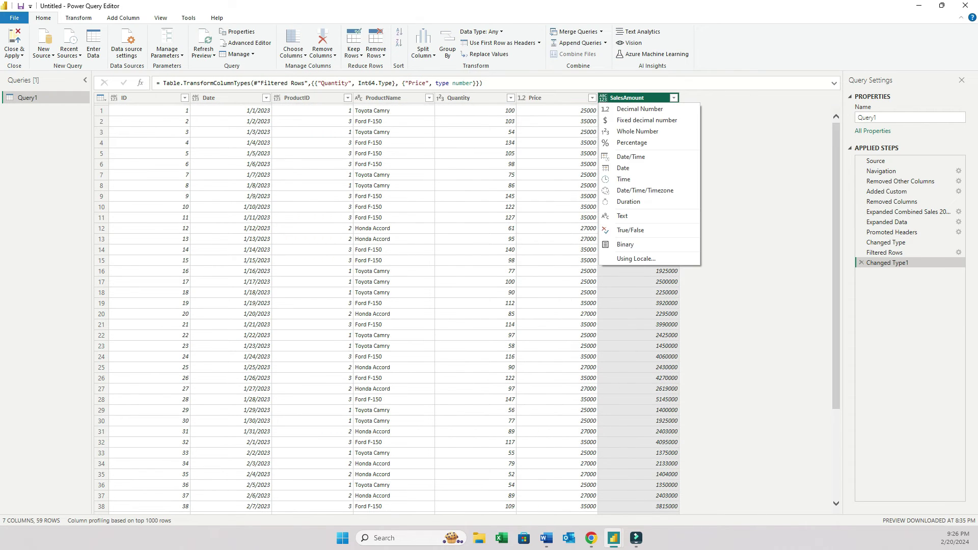
left_click(624, 108)
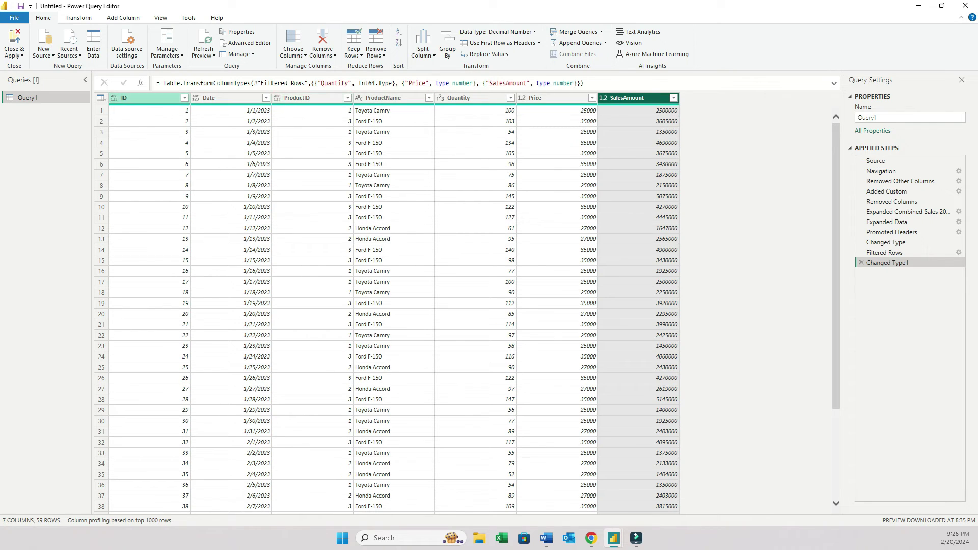
left_click(195, 98)
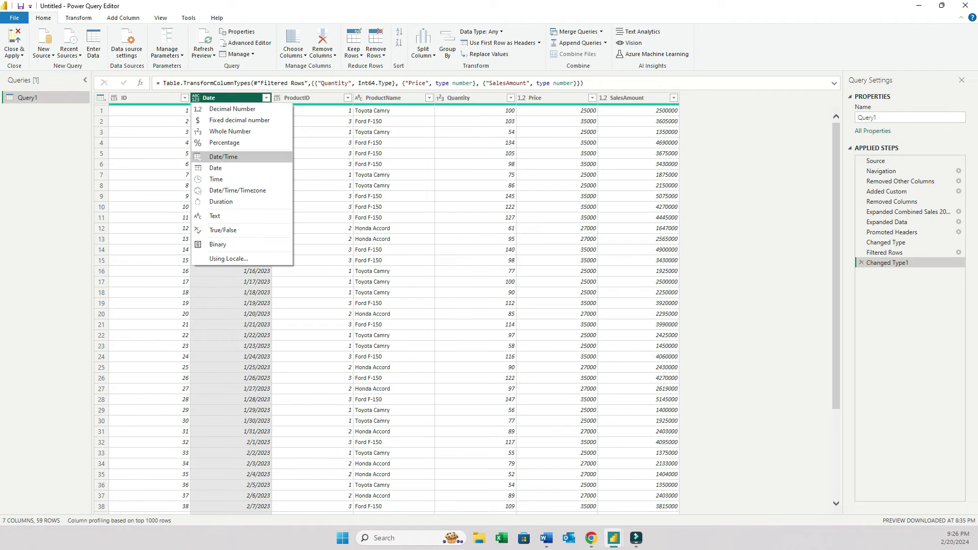
key("Escape")
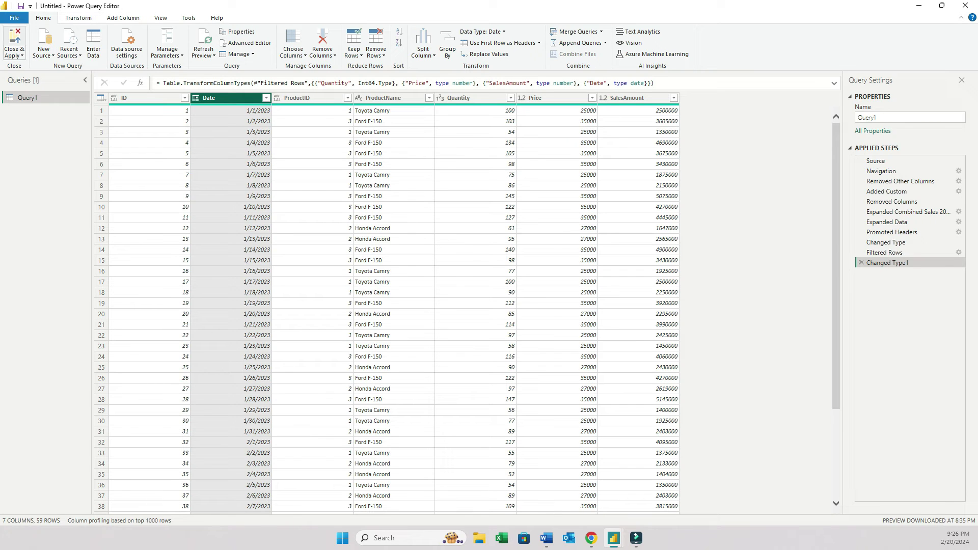
Close & Apply to load Query1's seven sales fields into the report
left_click(14, 40)
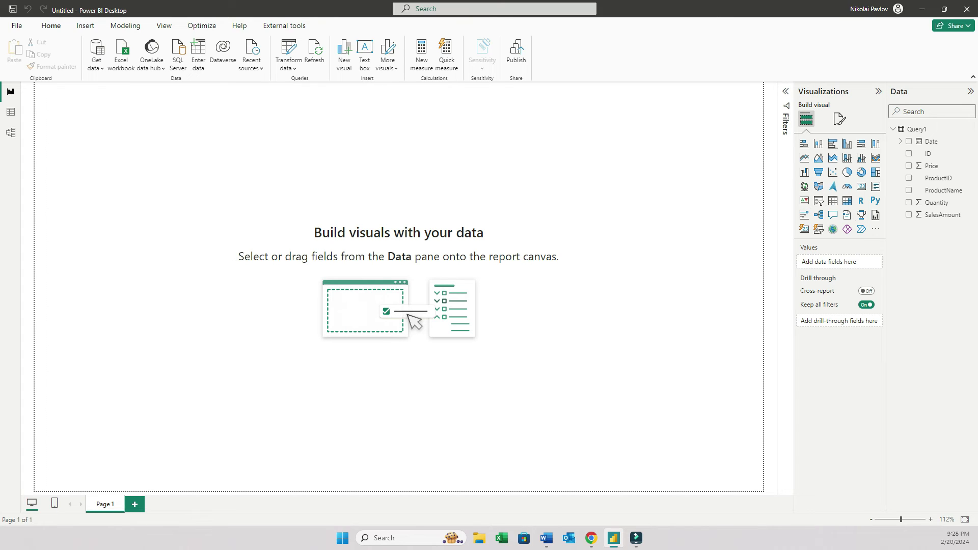
Add cards showing total Quantity (5500) and total SalesAmount (167.34M)
left_click(861, 187)
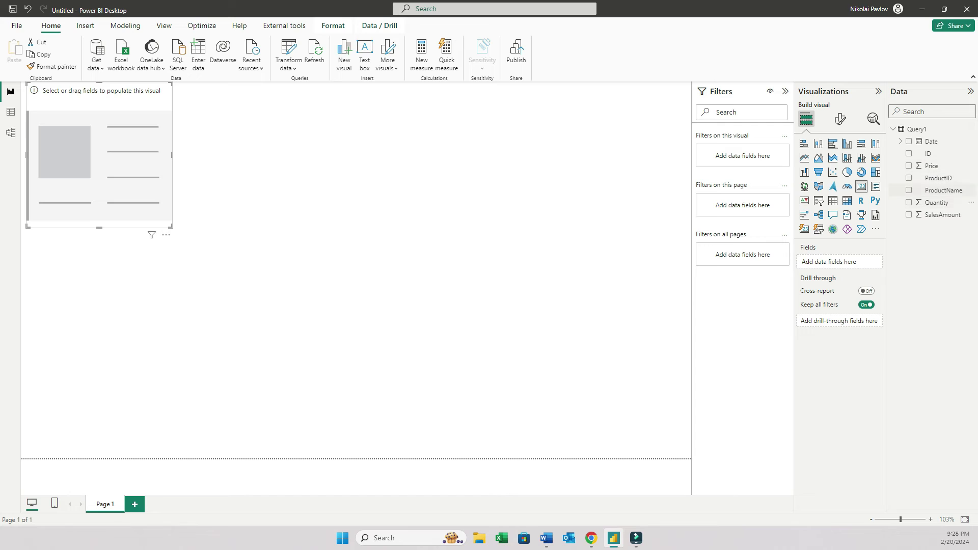
left_click(908, 202)
left_click(840, 165)
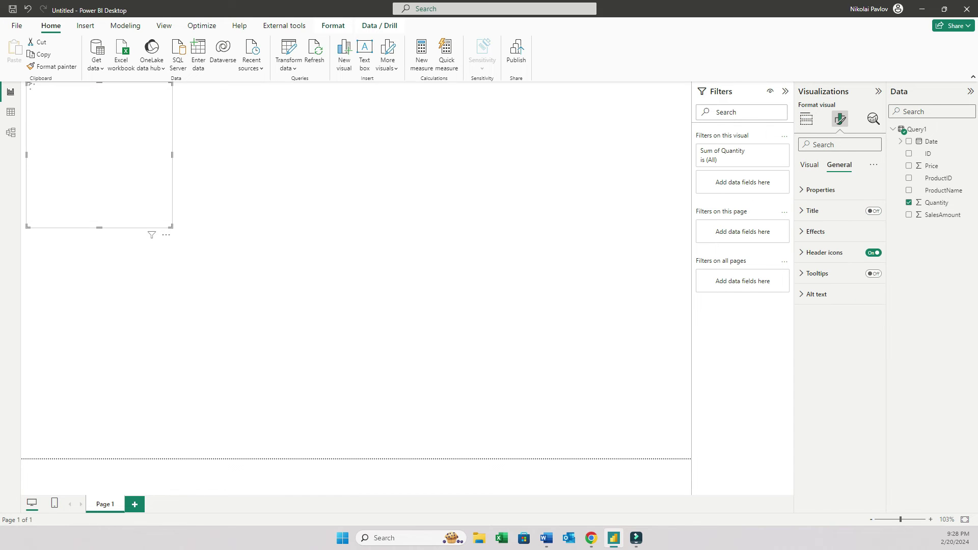
left_click(815, 231)
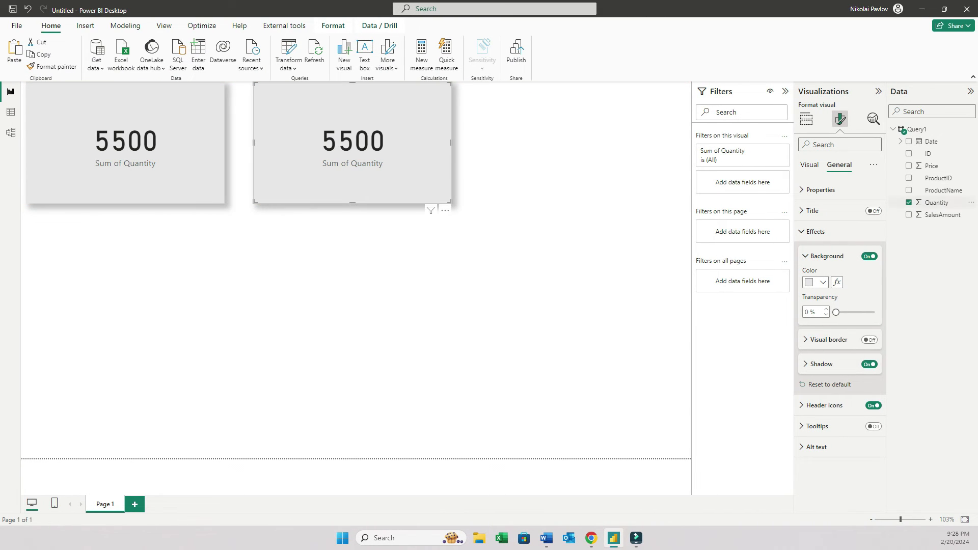
left_click(909, 202)
left_click(909, 215)
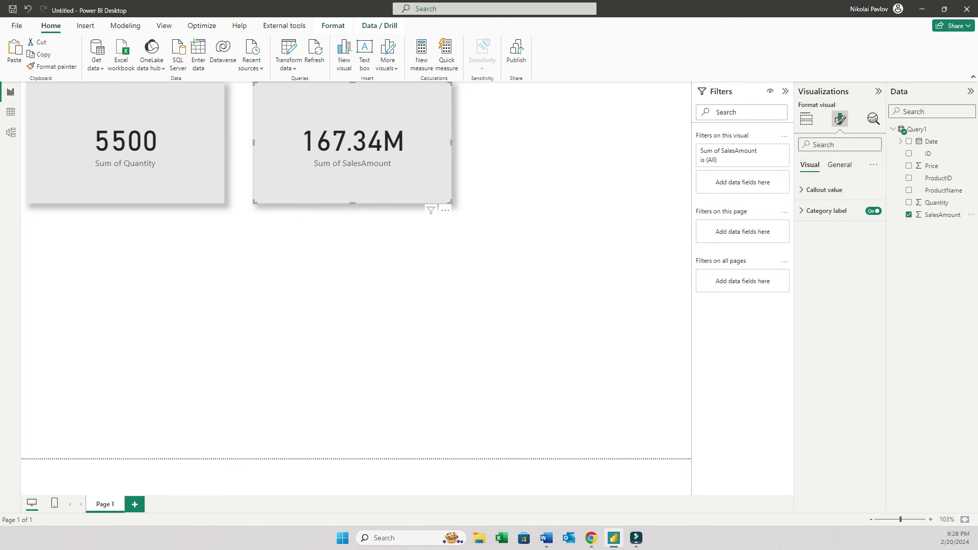
left_click(807, 119)
Paste a copied card below, widen it, and make it a line chart of Date and ProductName
key("ctrl+v")
left_click_drag(353, 142, 129, 284)
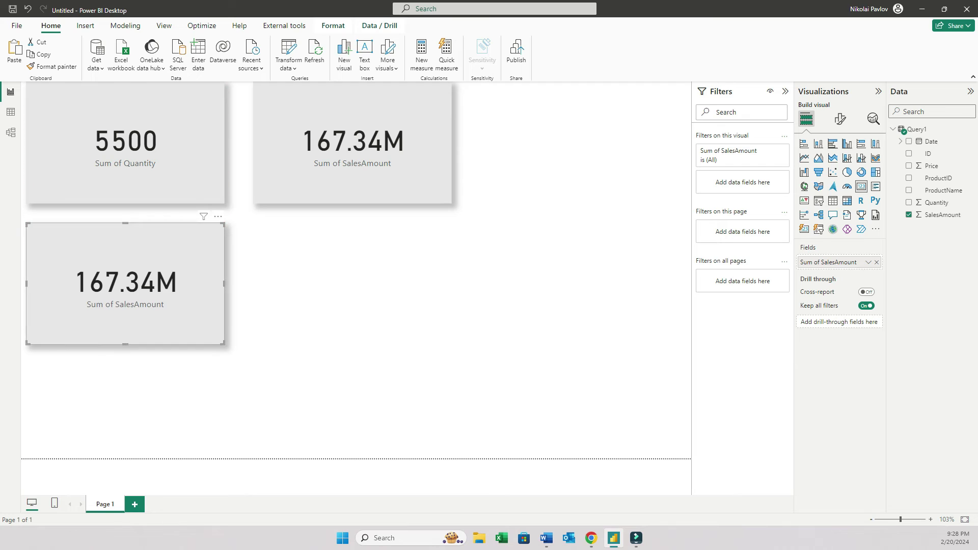
left_click_drag(227, 345, 554, 373)
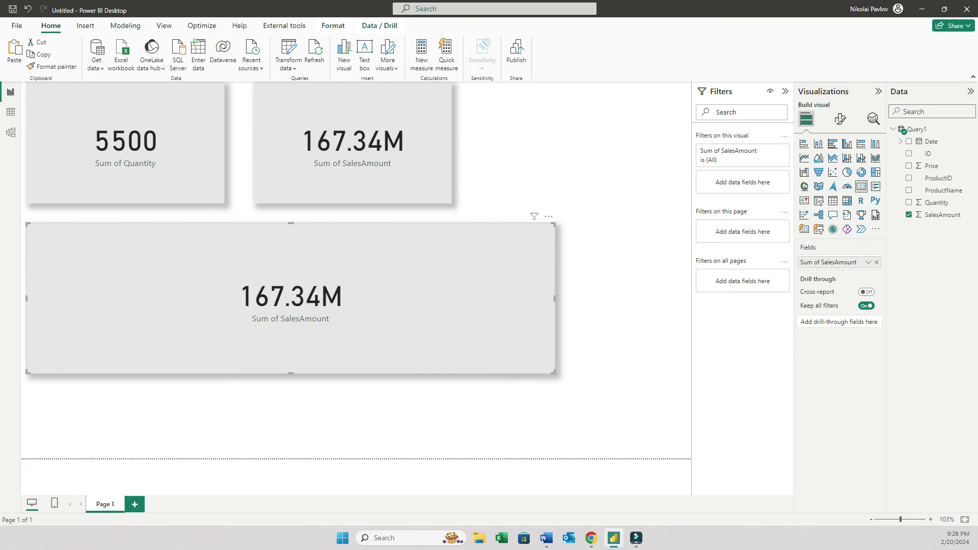
left_click(876, 262)
left_click(909, 214)
left_click(804, 158)
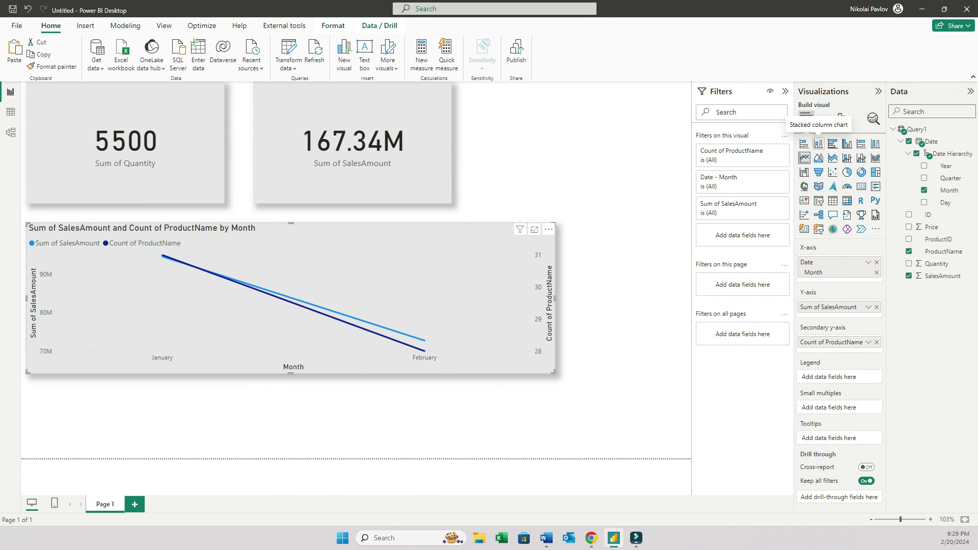
Change the lower visual to a clustered column chart of monthly sales by product, then return to SharePoint
left_click(818, 143)
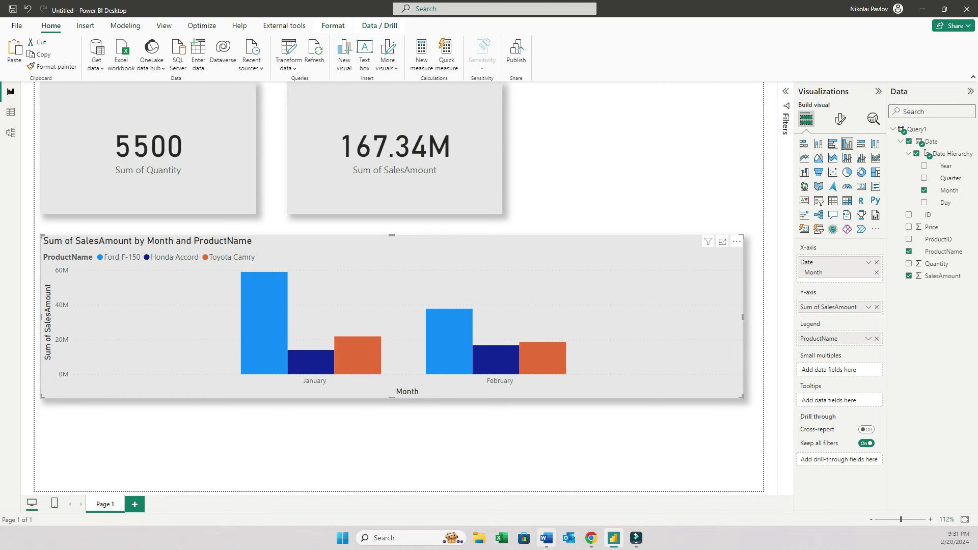
left_click(591, 538)
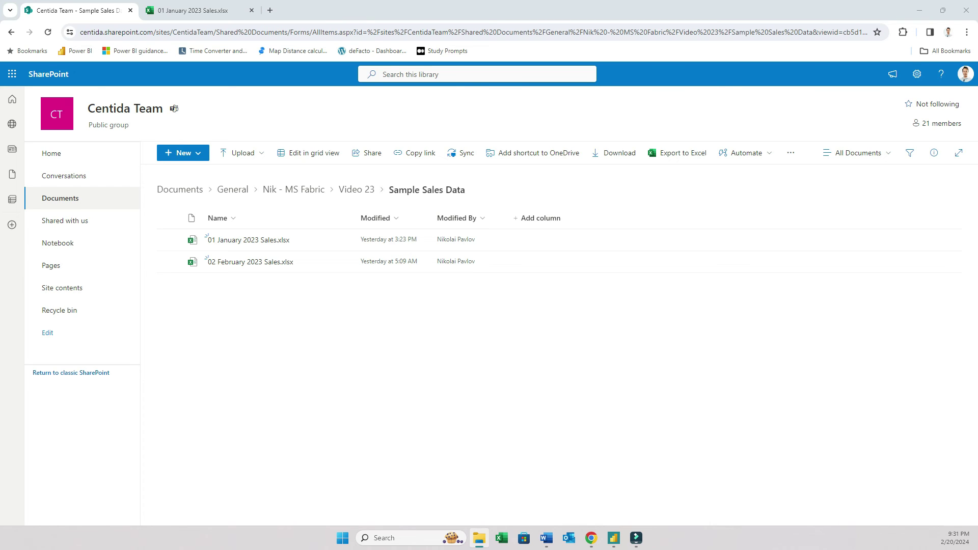
Upload the March, April, May and June 2023 sales workbooks into the Sample Sales Data library
left_click_drag(197, 258, 326, 362)
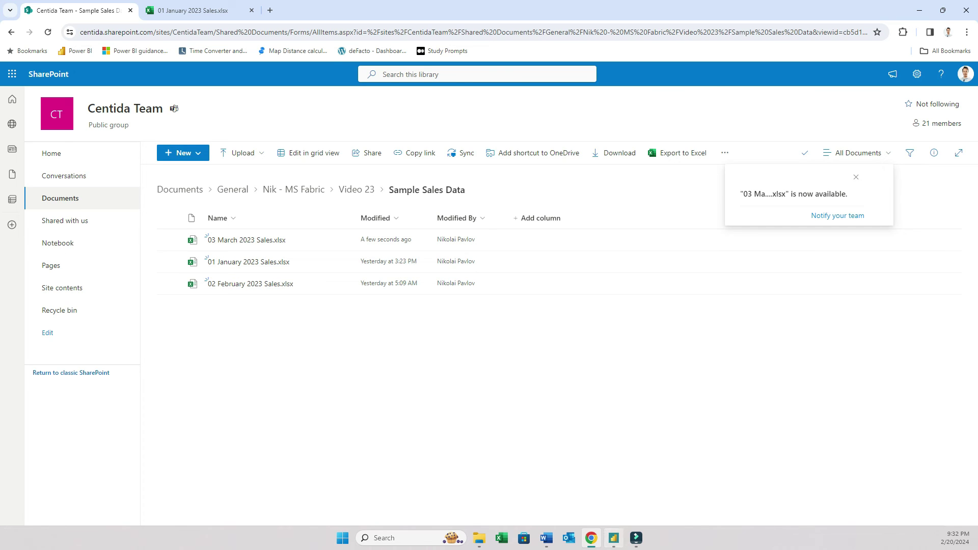
left_click(614, 538)
left_click_drag(400, 411, 382, 410)
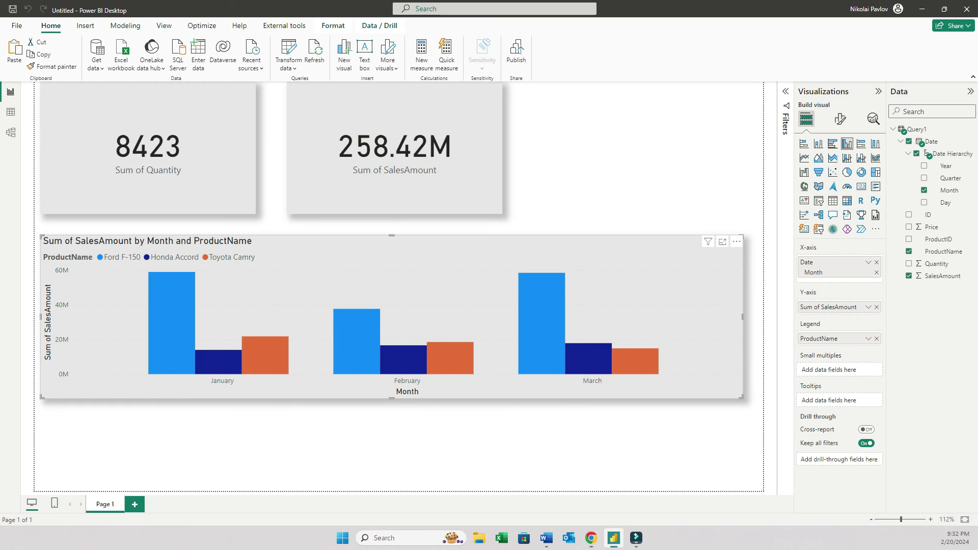
Return to the report, now covering January–June with 16K quantity and 497.52M sales
left_click(613, 538)
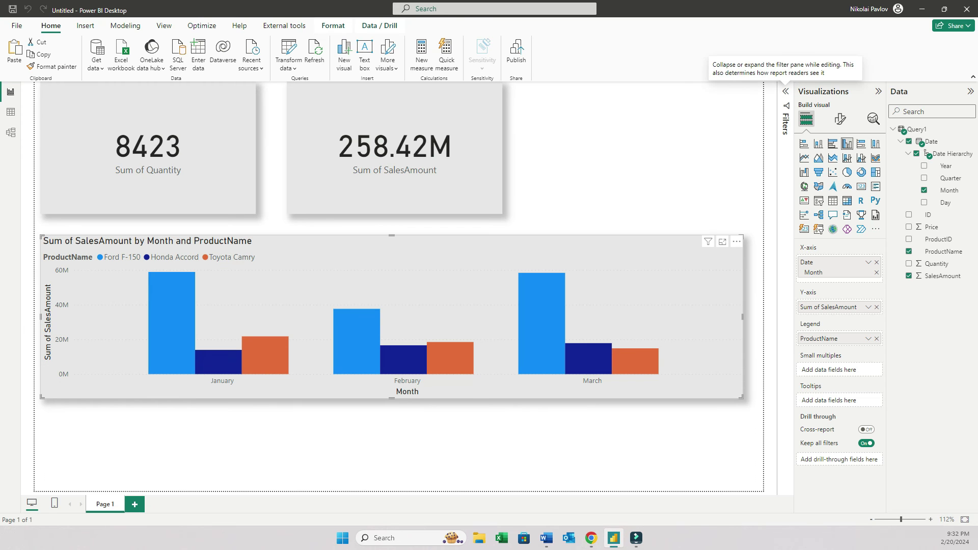
key("Escape")
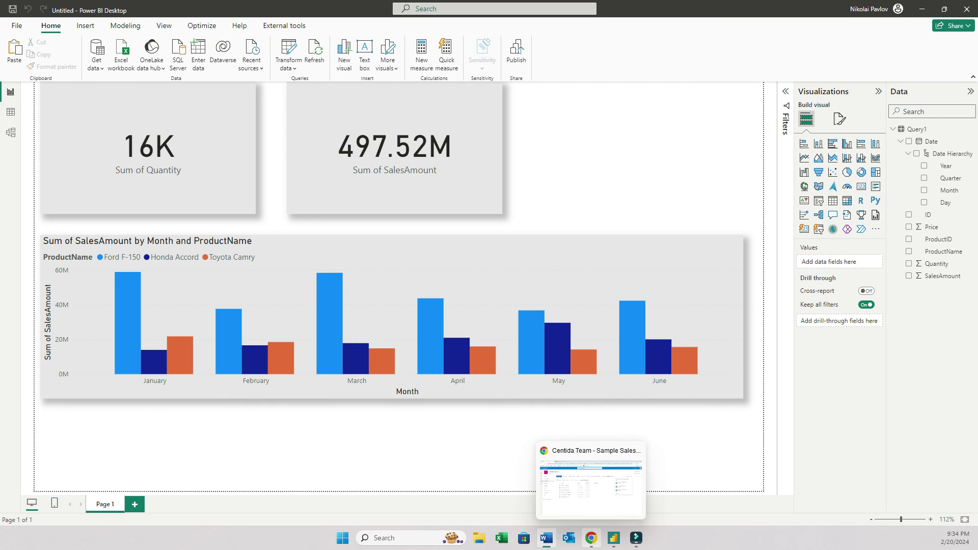
Delete the May and June workbooks from the SharePoint library, leaving January–April
left_click(591, 538)
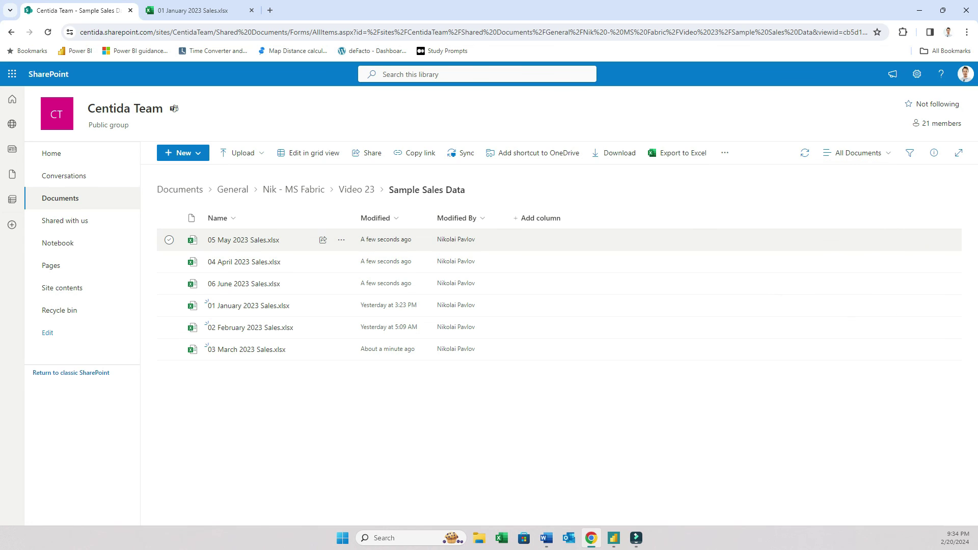
left_click(169, 239)
left_click(169, 283)
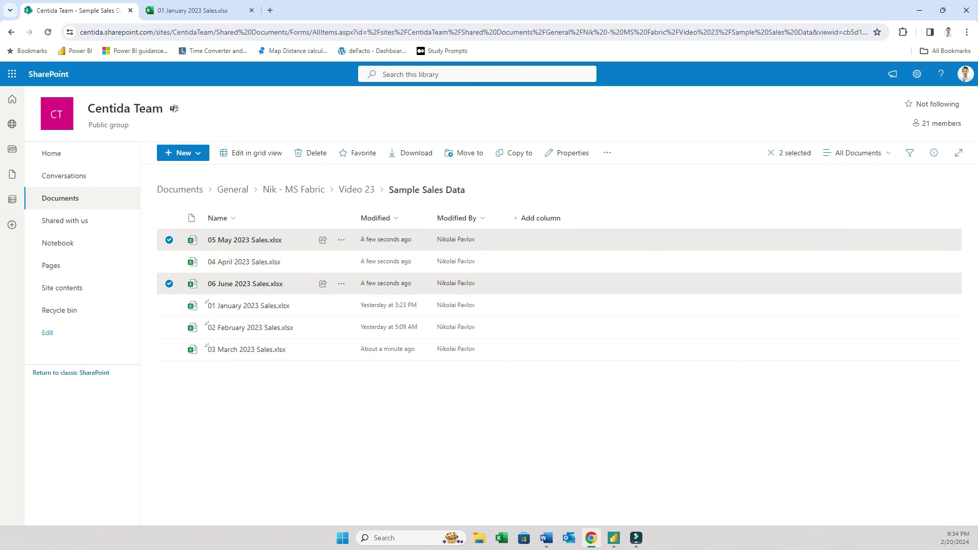
left_click(312, 153)
key("Return")
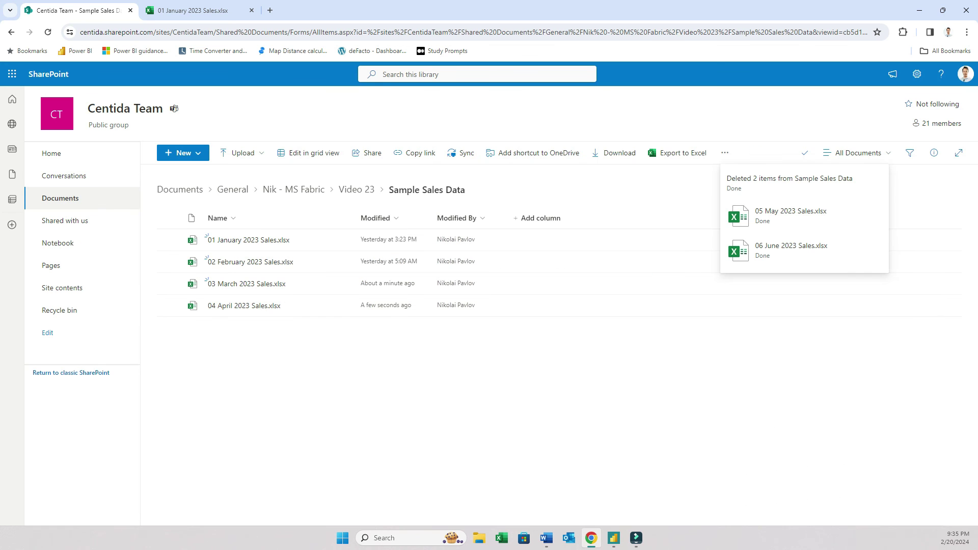
left_click(613, 538)
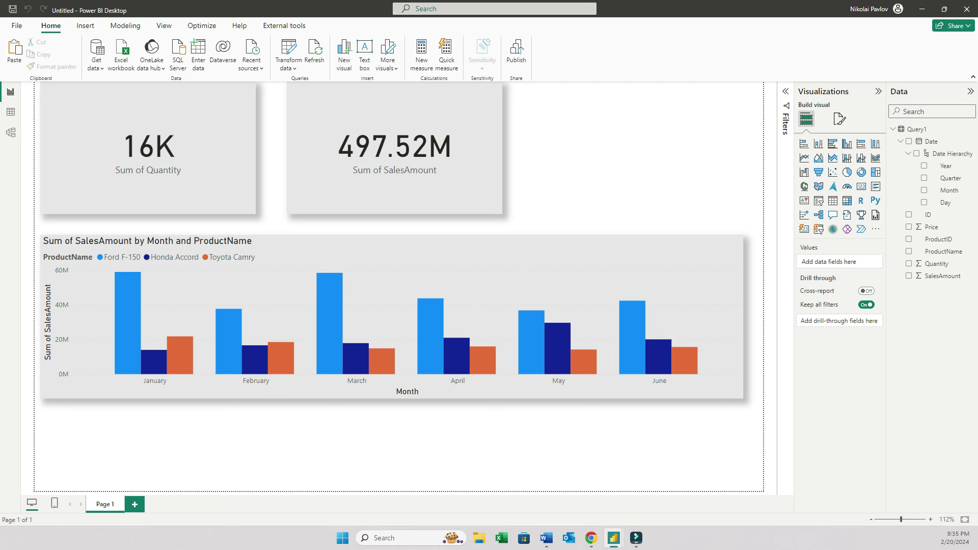
Refresh the report with F5 so Query1 re-evaluates the January–April files
key("F5")
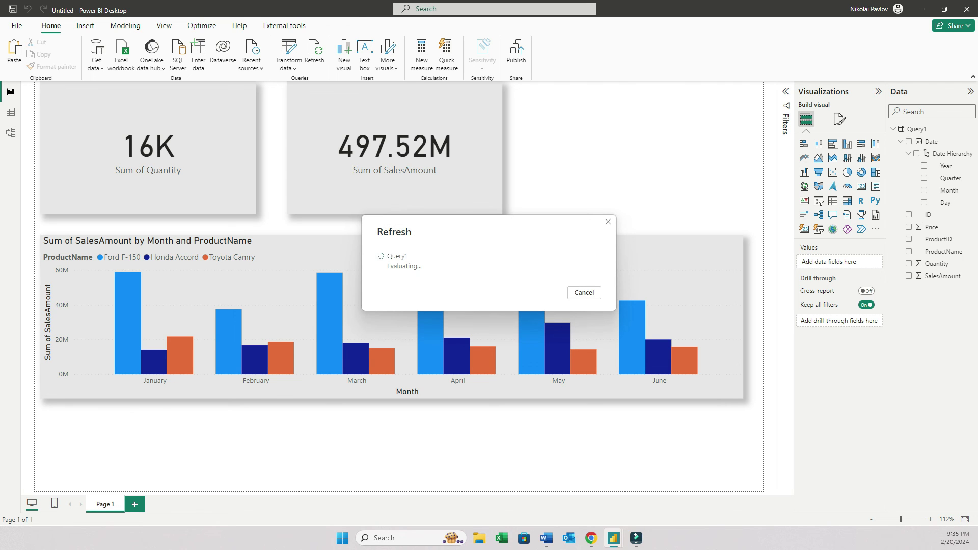